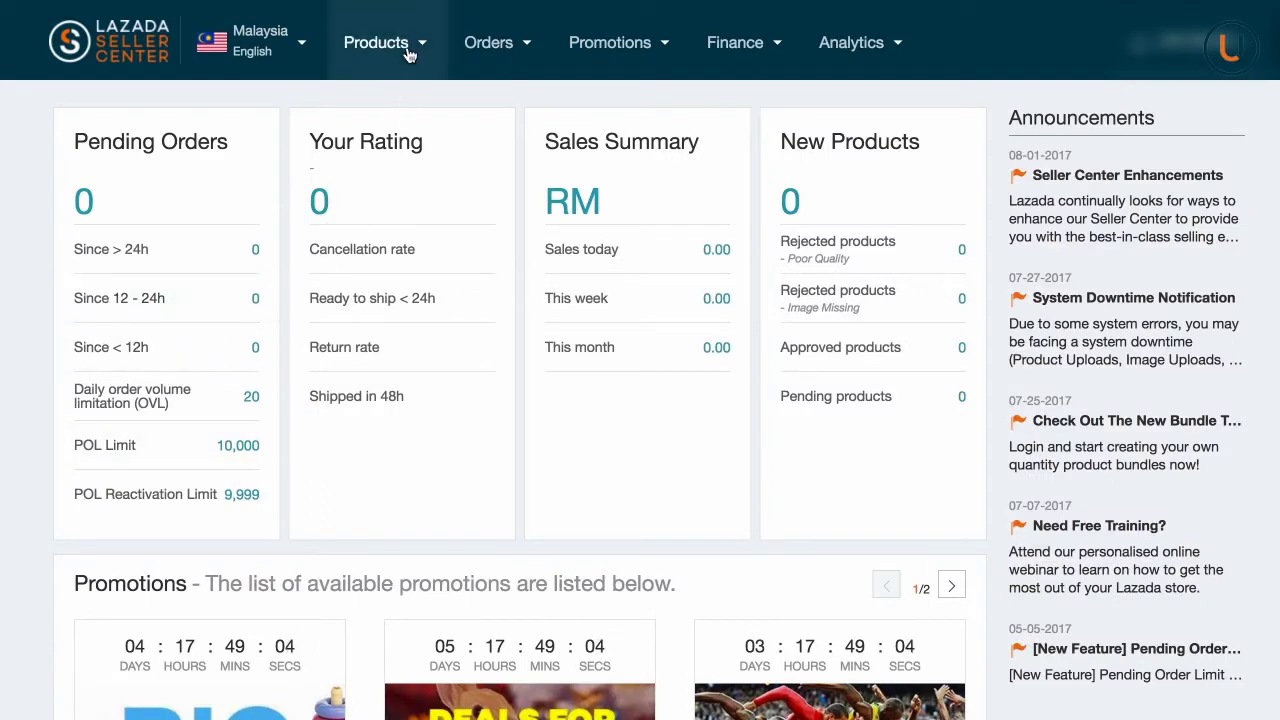
# Request the Mobiles & Tablets creation template in Batch Upload and download it from Template History.
pyautogui.click(410, 50)
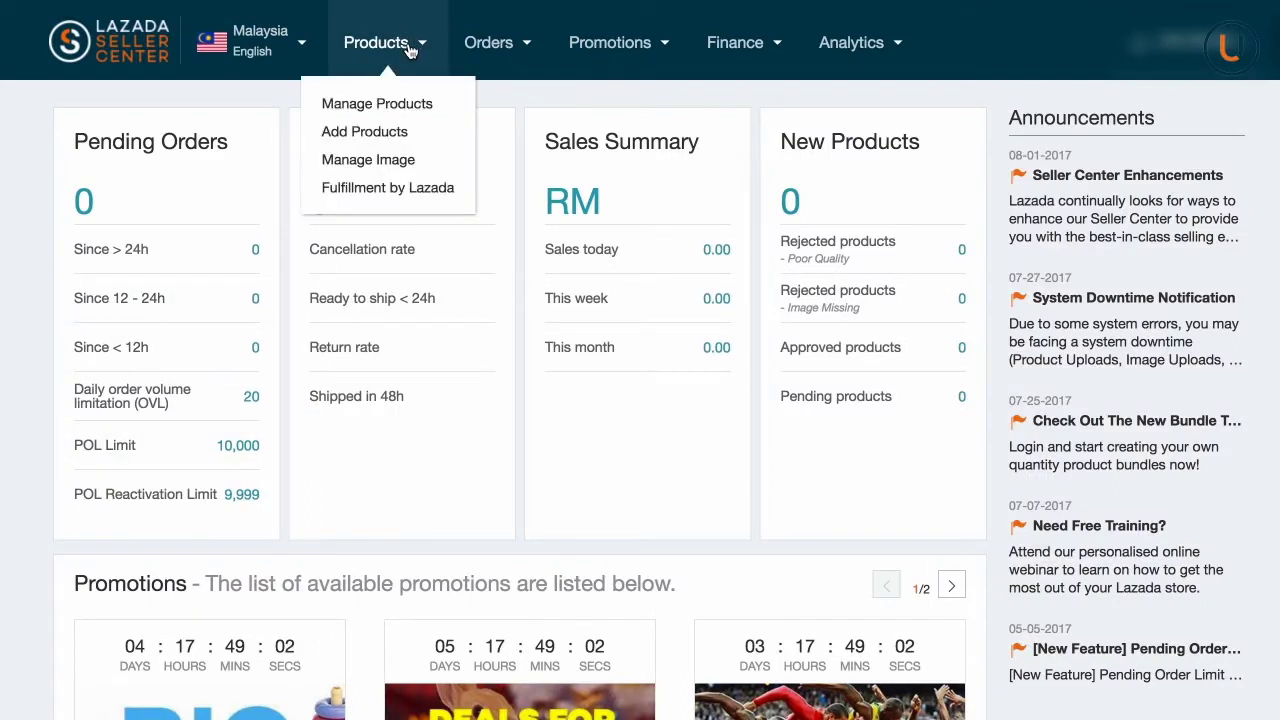
pyautogui.click(392, 136)
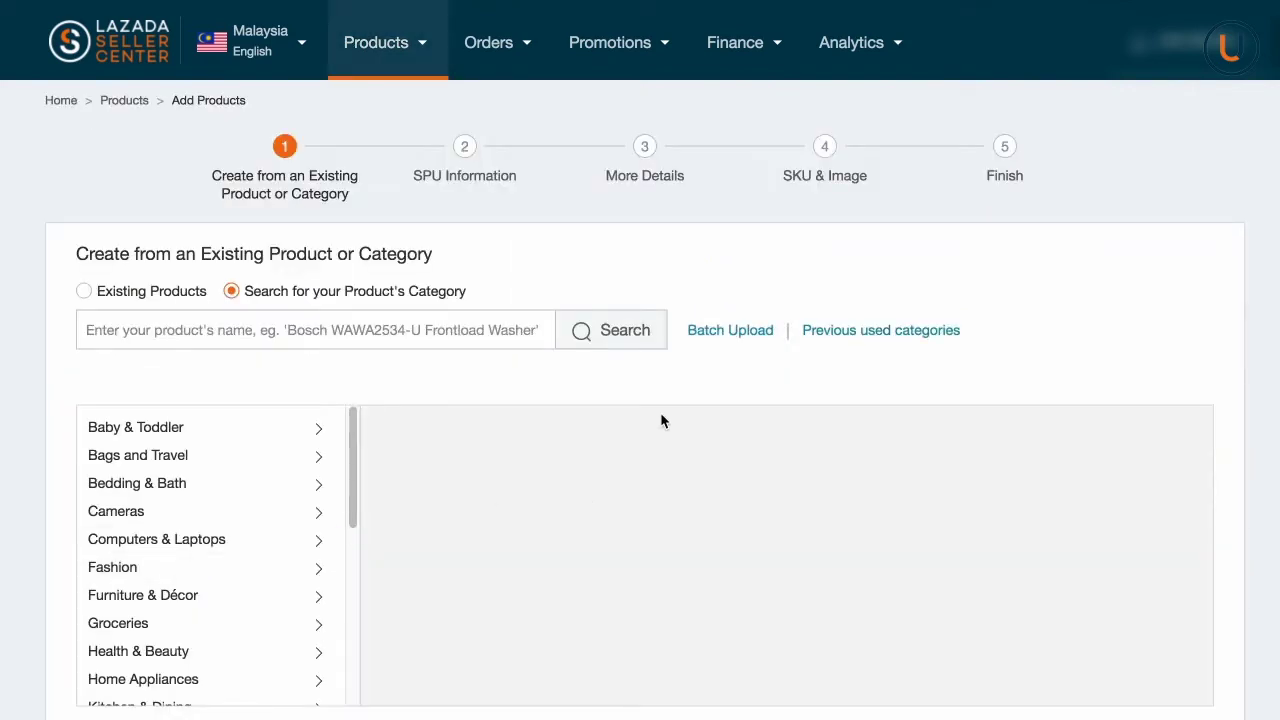
pyautogui.click(743, 330)
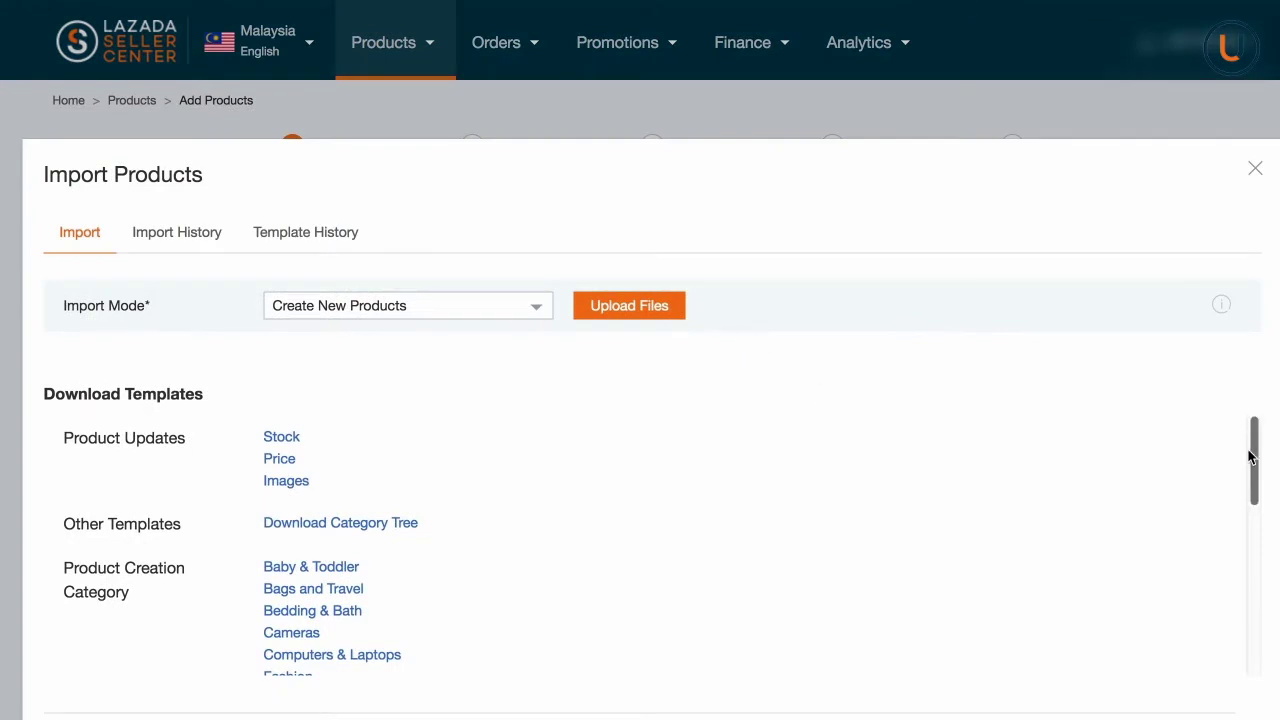
pyautogui.moveTo(1254, 456); pyautogui.dragTo(1246, 607)
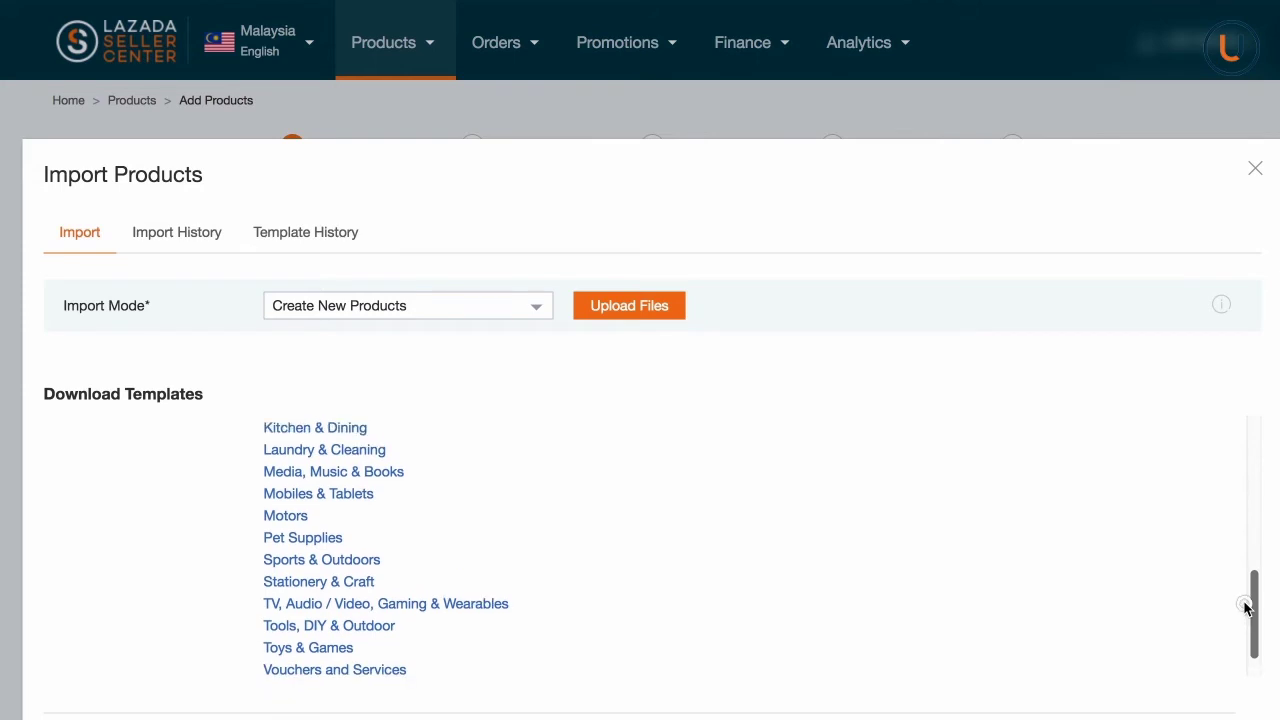
pyautogui.click(347, 497)
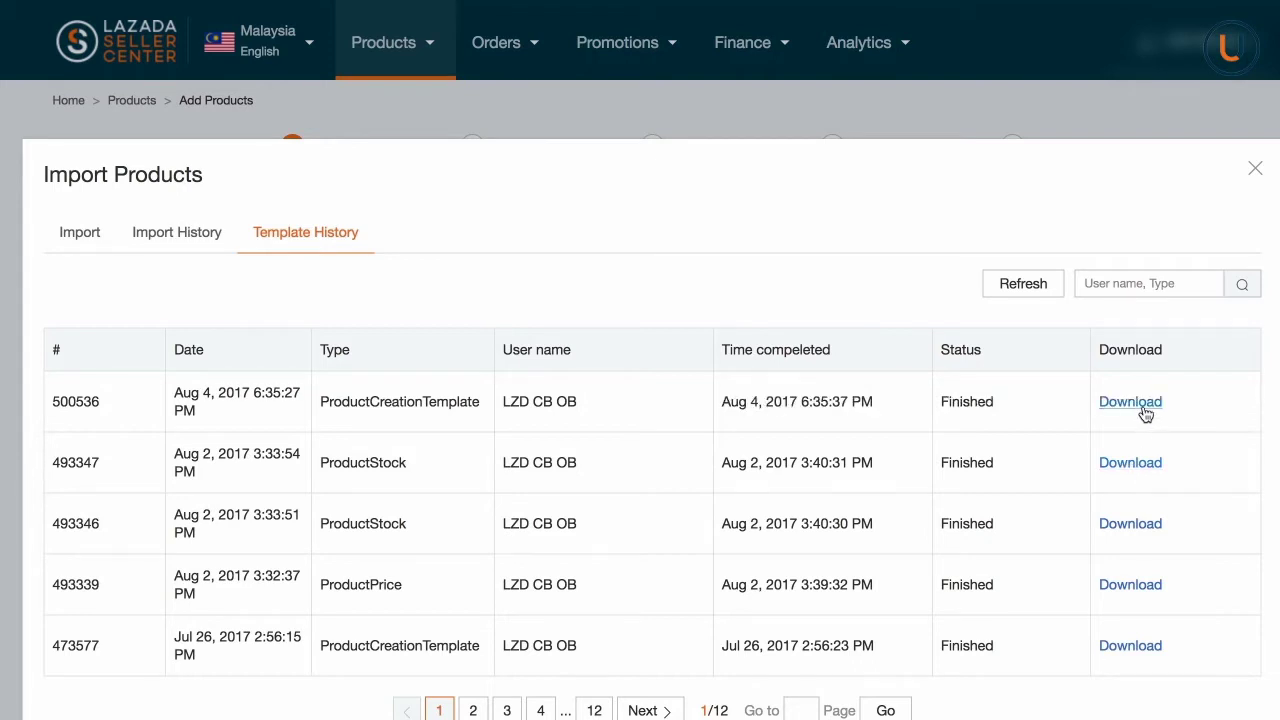
pyautogui.click(1130, 401)
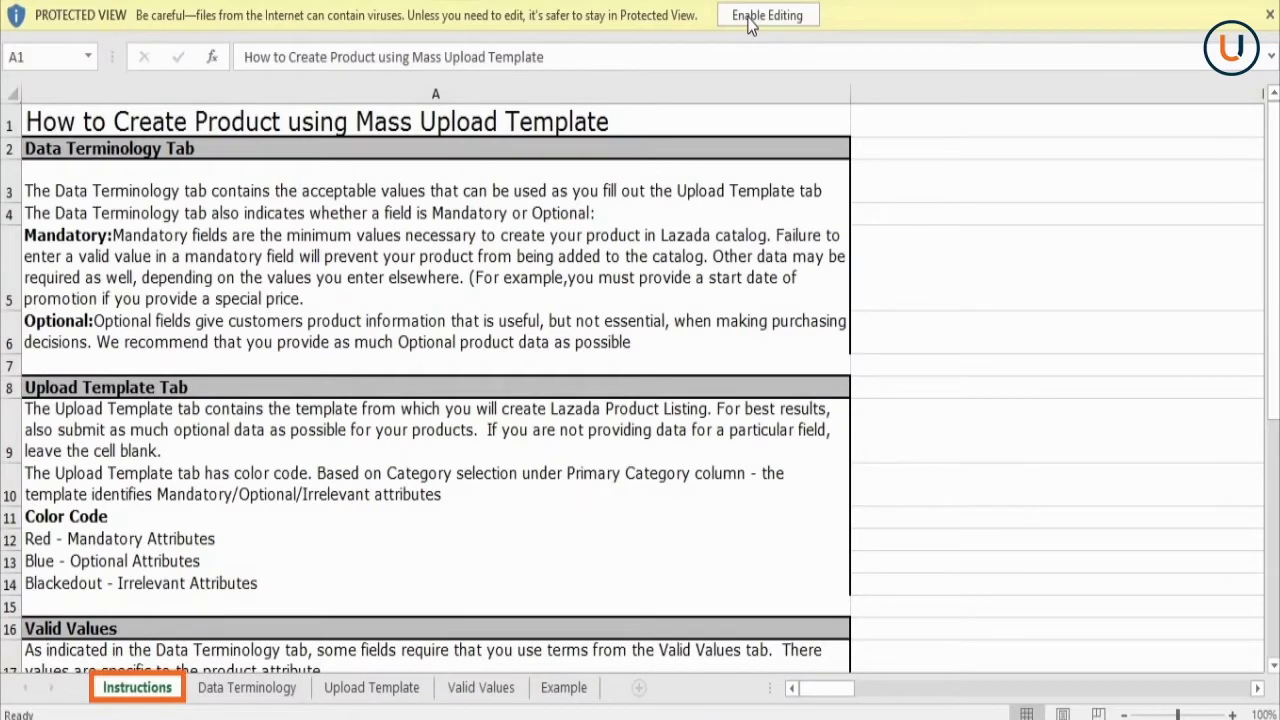
# Enable editing on the downloaded protected template.
pyautogui.click(736, 23)
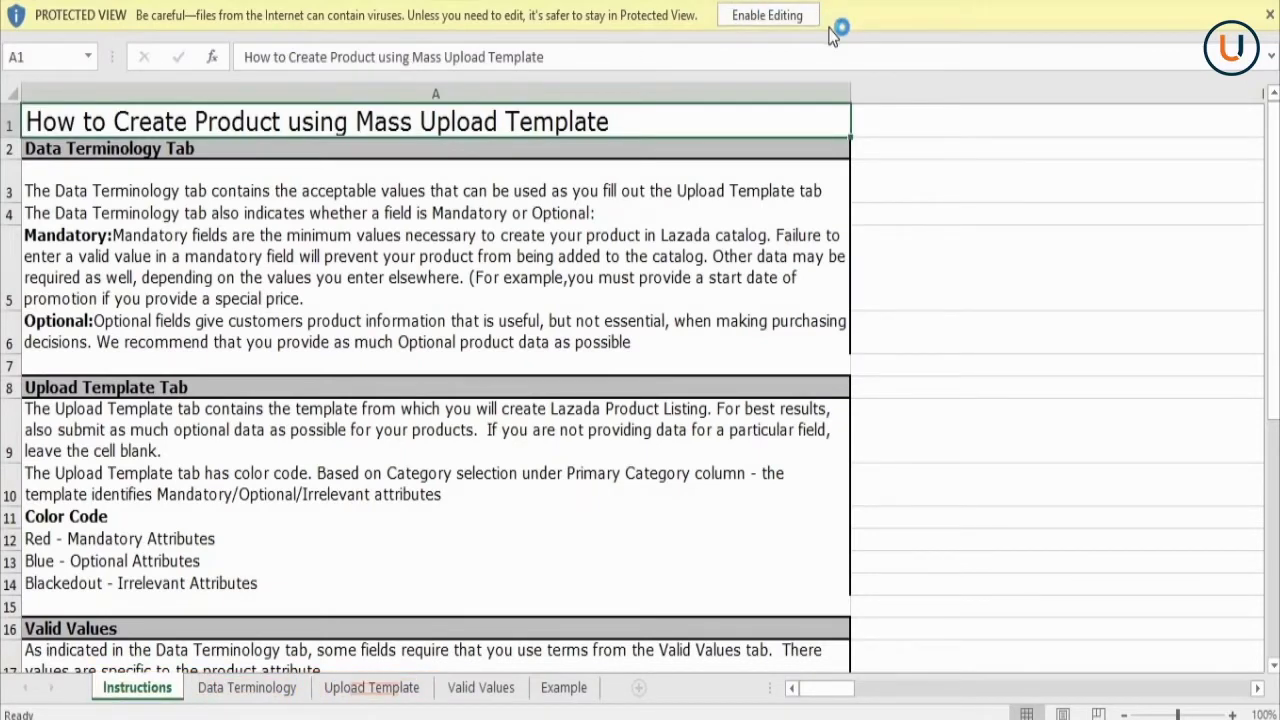
pyautogui.click(776, 20)
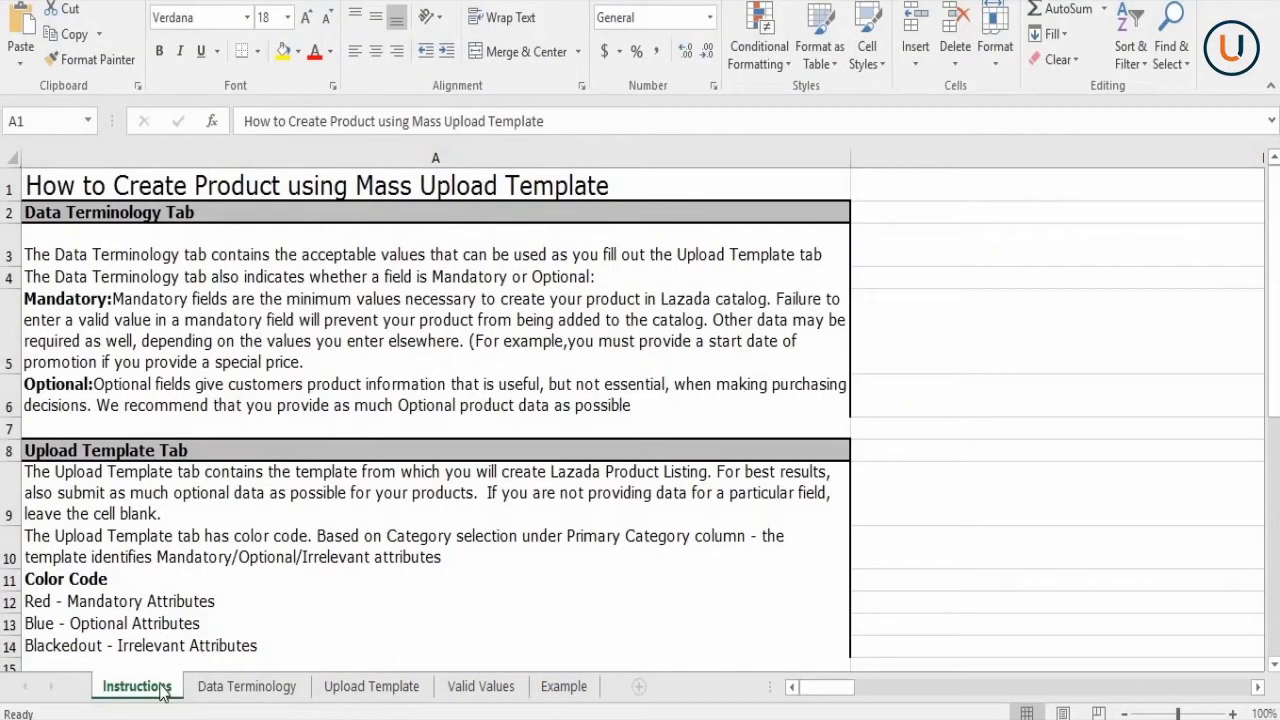
pyautogui.moveTo(1276, 300); pyautogui.dragTo(285, 635)
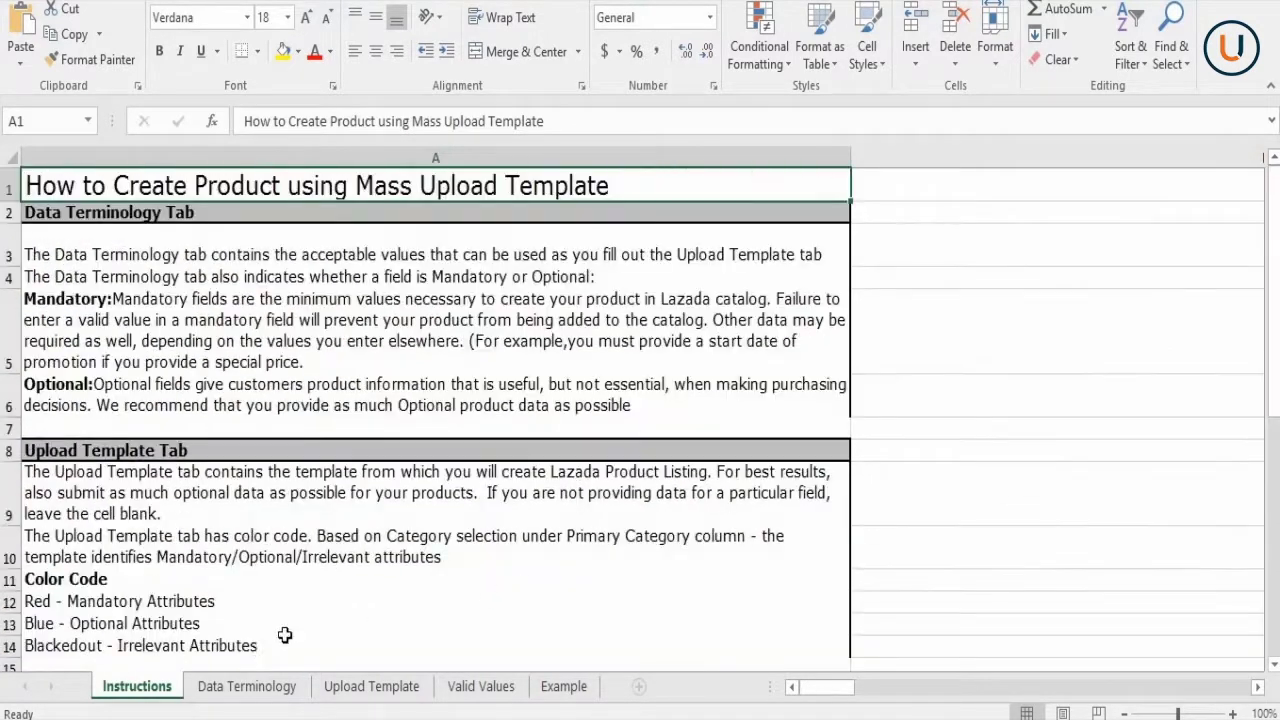
# Review the Data Terminology headers (Attribute Name, Label, Description, Accepted Values, Examples), then show Upload Template.
pyautogui.click(250, 687)
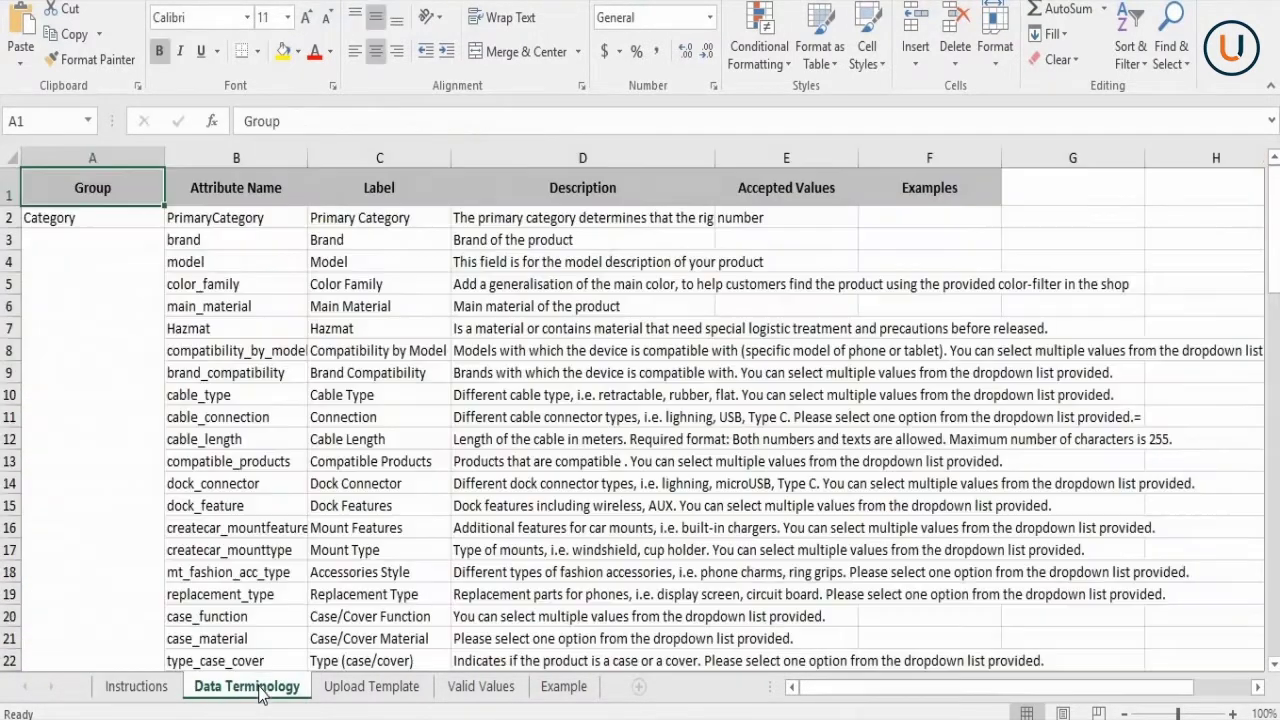
pyautogui.click(219, 184)
pyautogui.click(355, 192)
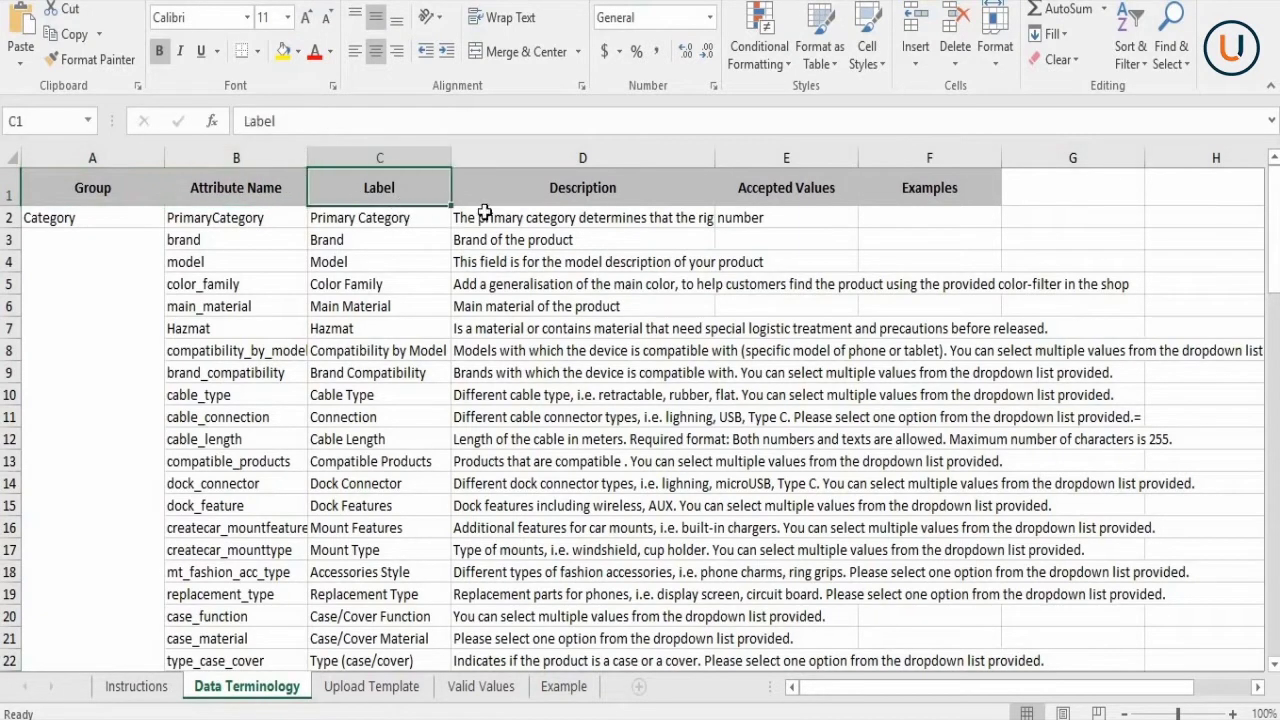
pyautogui.click(540, 200)
pyautogui.click(740, 194)
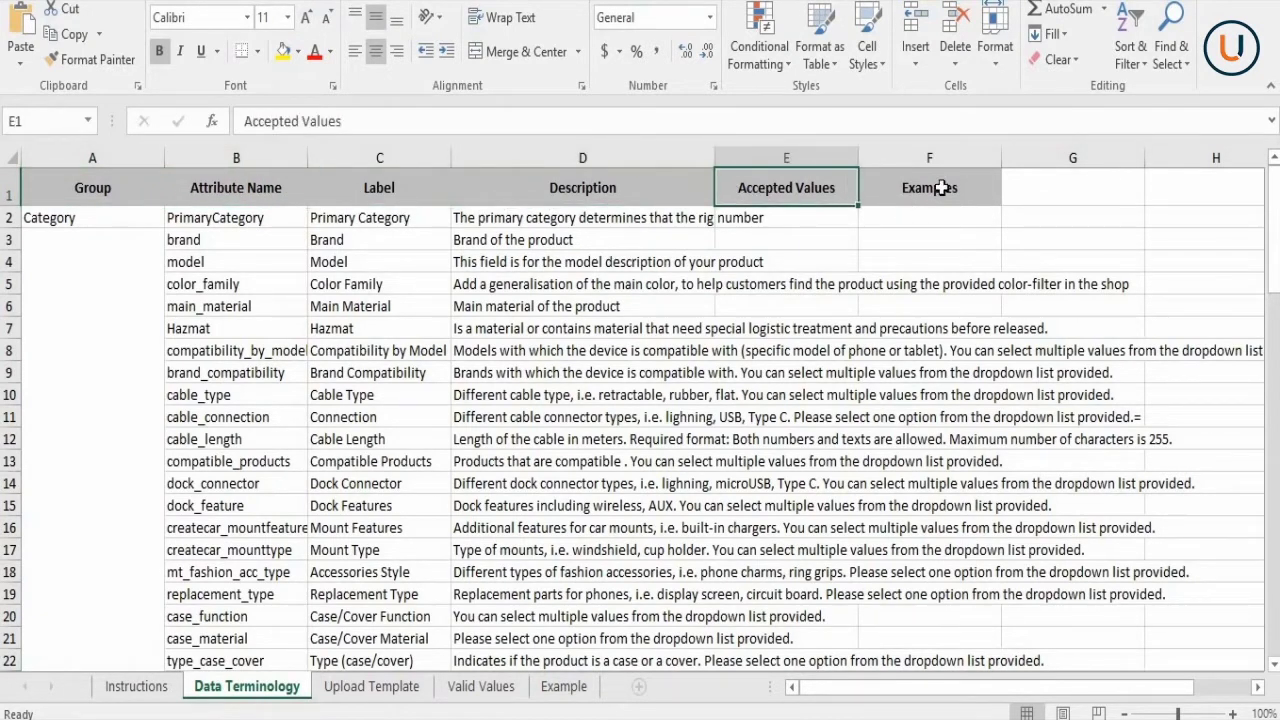
pyautogui.click(941, 188)
pyautogui.click(370, 687)
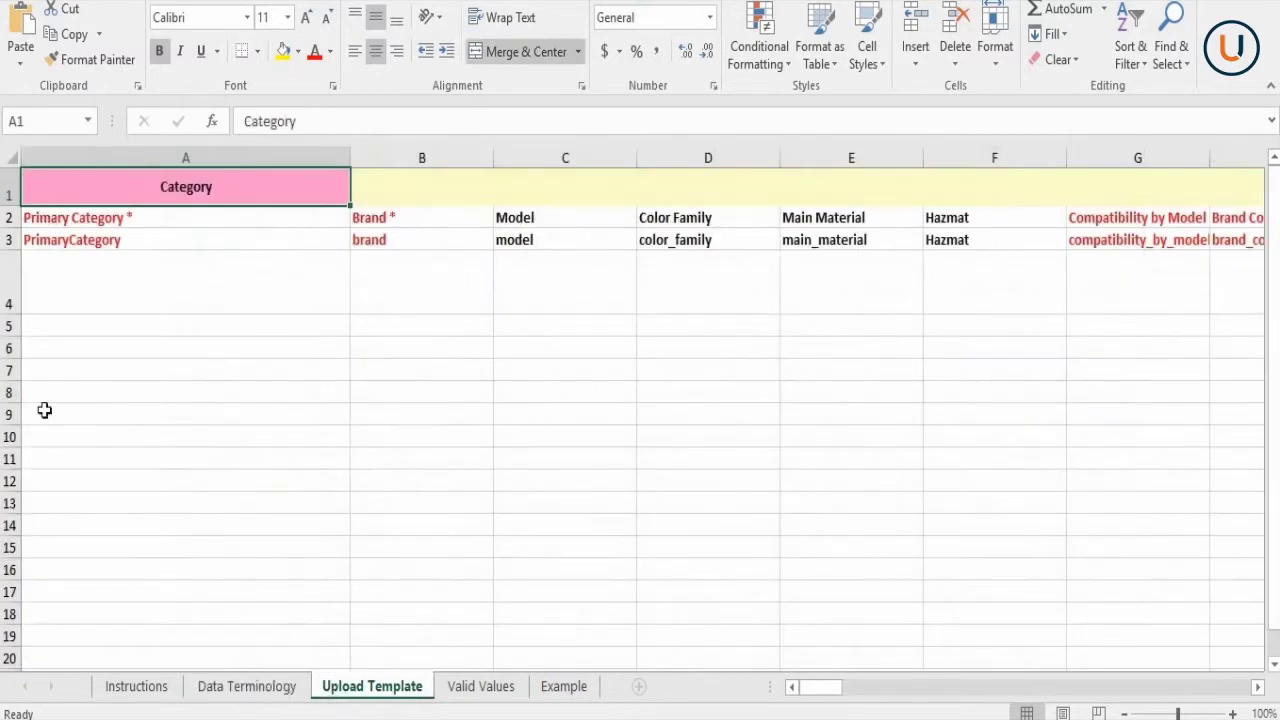
pyautogui.click(88, 226)
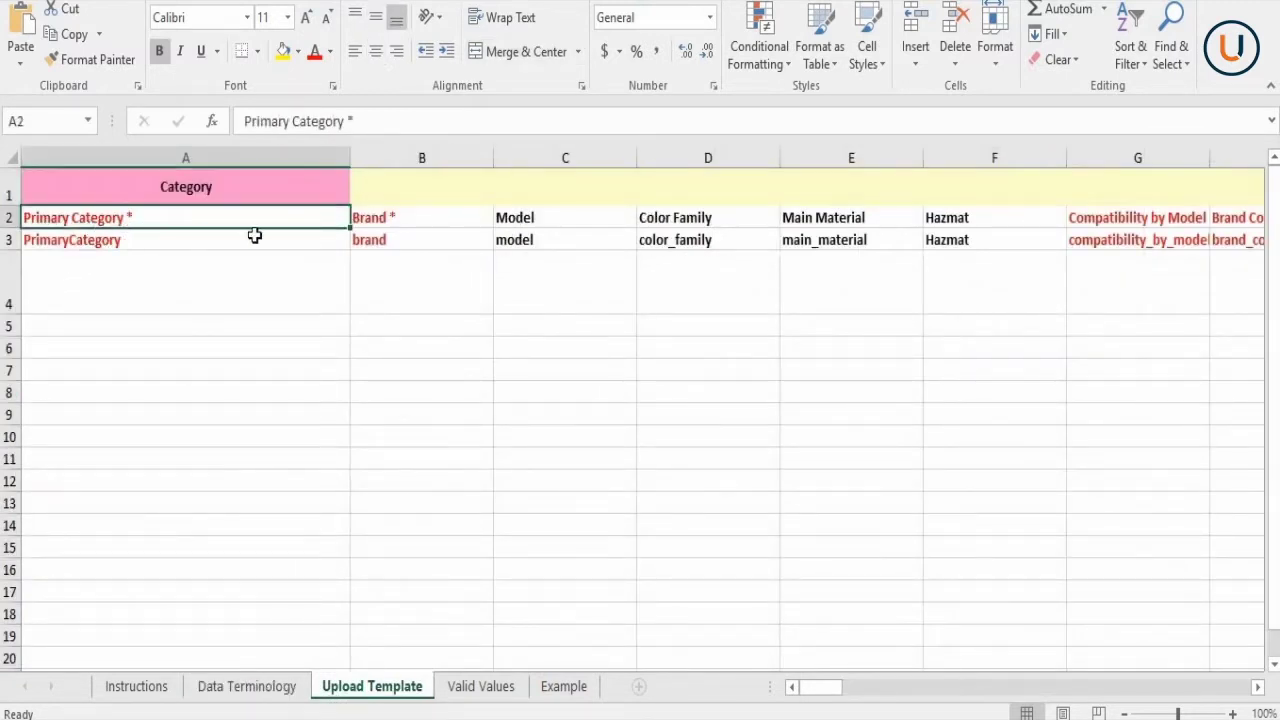
pyautogui.click(381, 236)
pyautogui.click(403, 186)
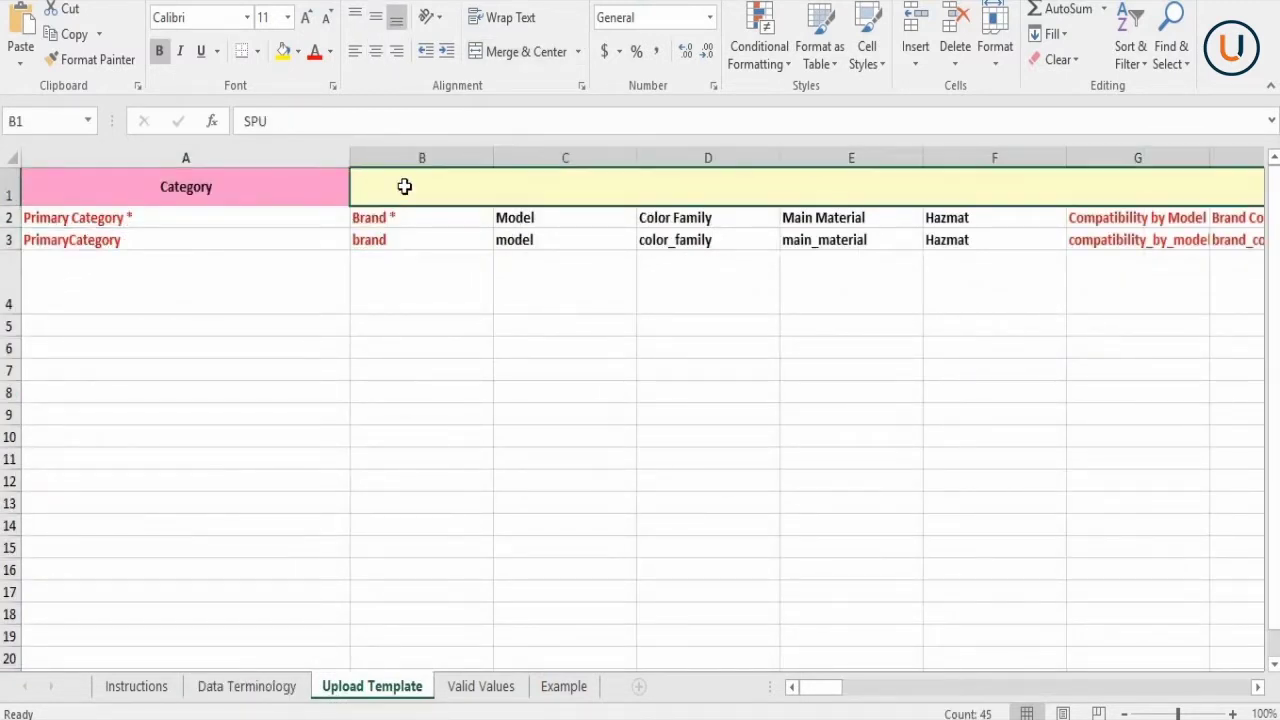
pyautogui.click(850, 285)
pyautogui.press('Right')
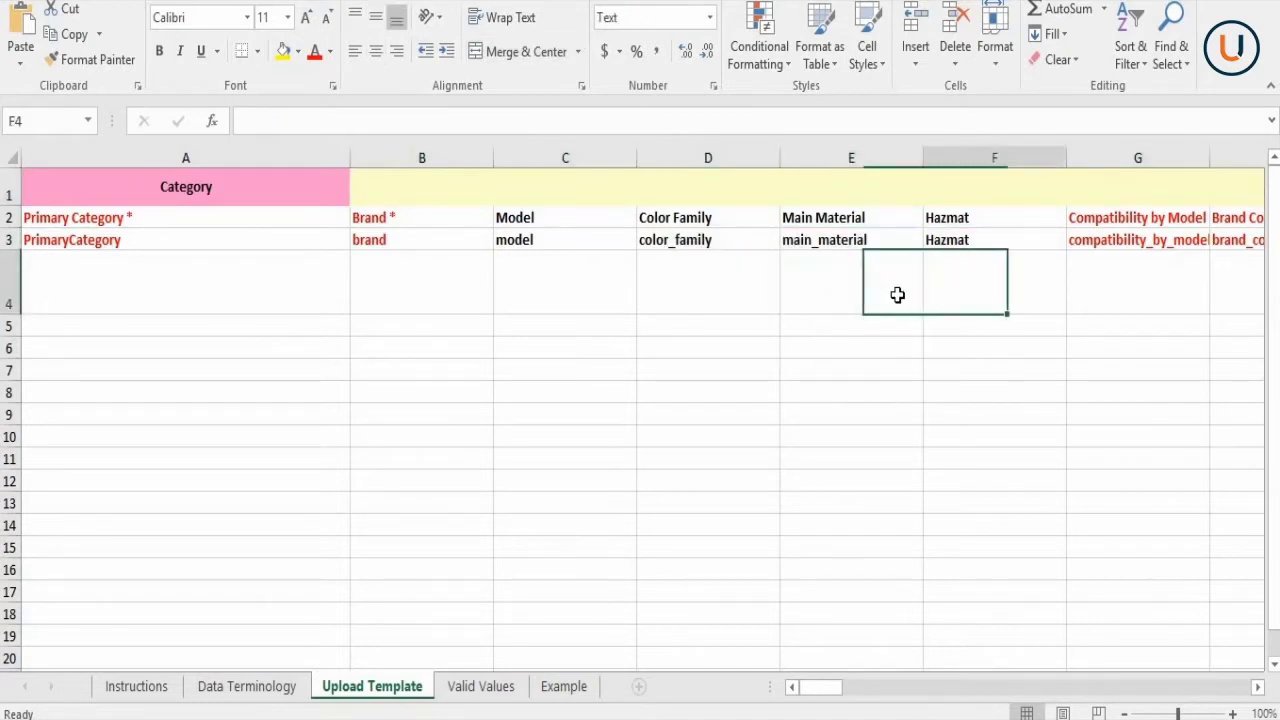
pyautogui.press('Right')
pyautogui.press('Right')
pyautogui.press('Right')
pyautogui.press('Right')
pyautogui.press('Right')
pyautogui.press('Right')
pyautogui.press('Right')
pyautogui.press('Right')
pyautogui.press('Right')
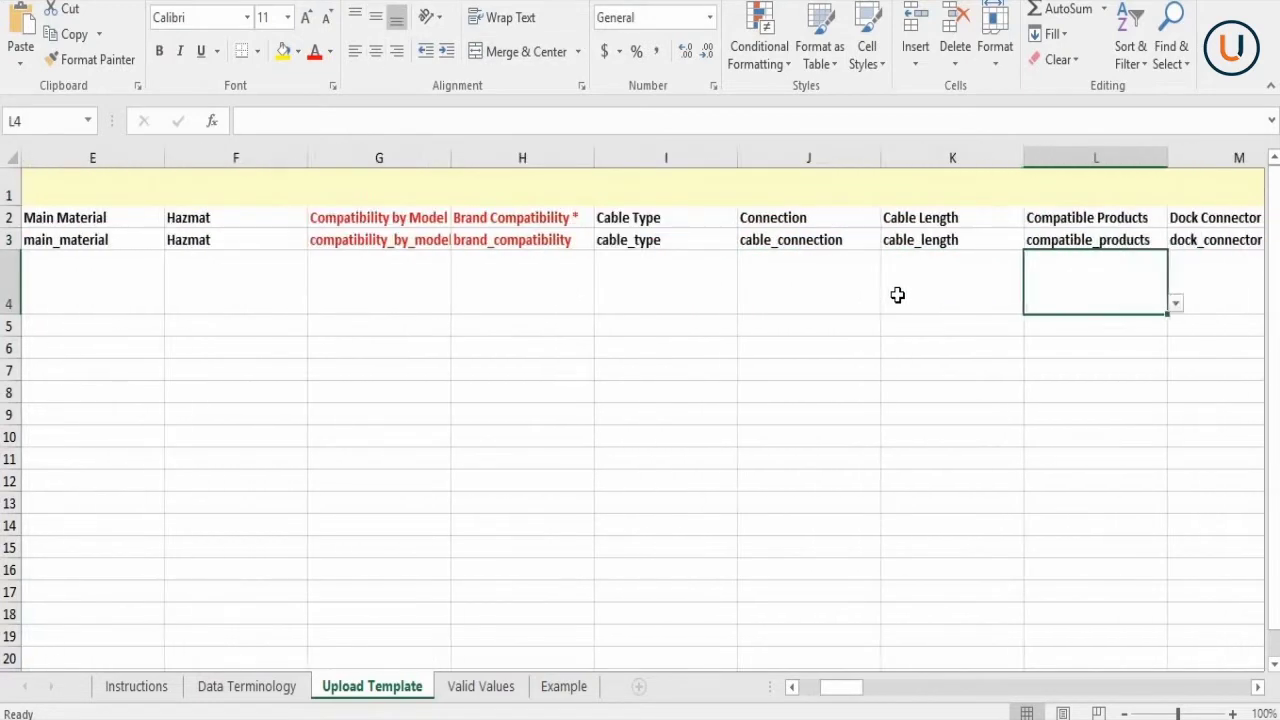
pyautogui.press('Right')
pyautogui.press('Right')
pyautogui.press('Right')
pyautogui.press('Right')
pyautogui.press('Right')
pyautogui.press('Right')
pyautogui.press('Right')
pyautogui.press('Right')
pyautogui.press('Right')
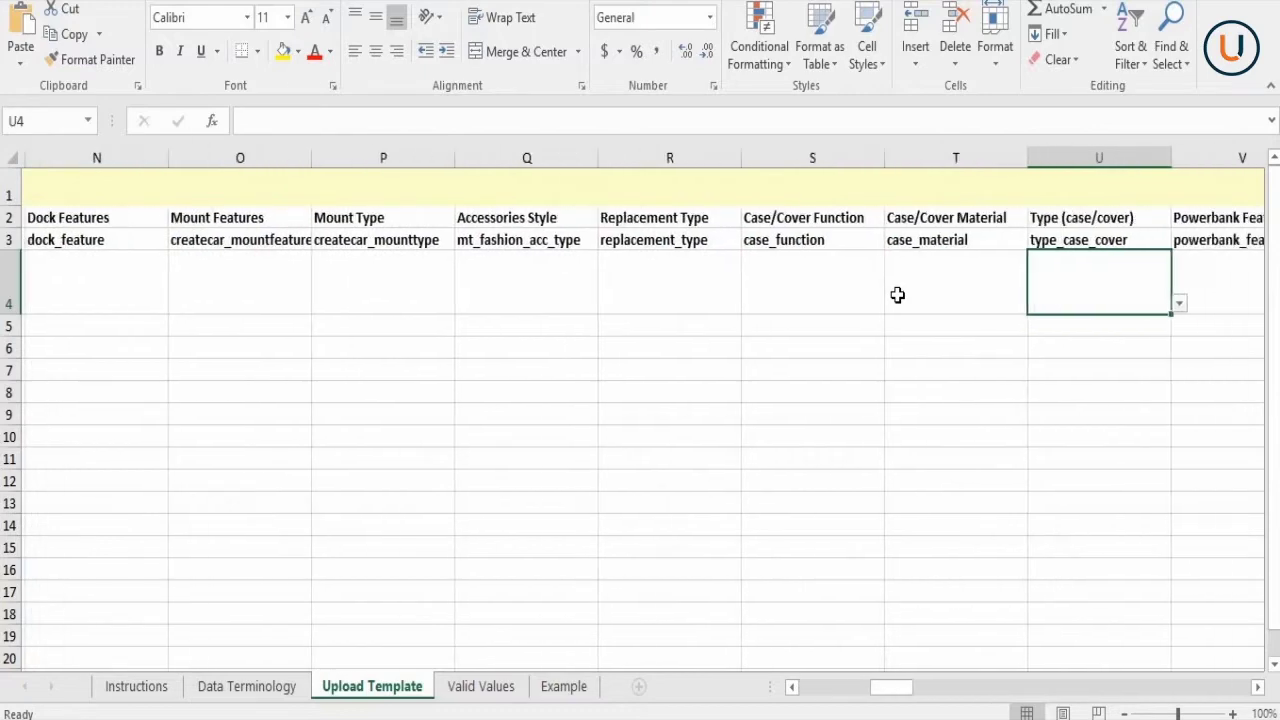
pyautogui.press('Right')
pyautogui.press('Right')
pyautogui.press('Right')
pyautogui.press('Right')
pyautogui.press('Right')
pyautogui.press('Right')
pyautogui.press('Right')
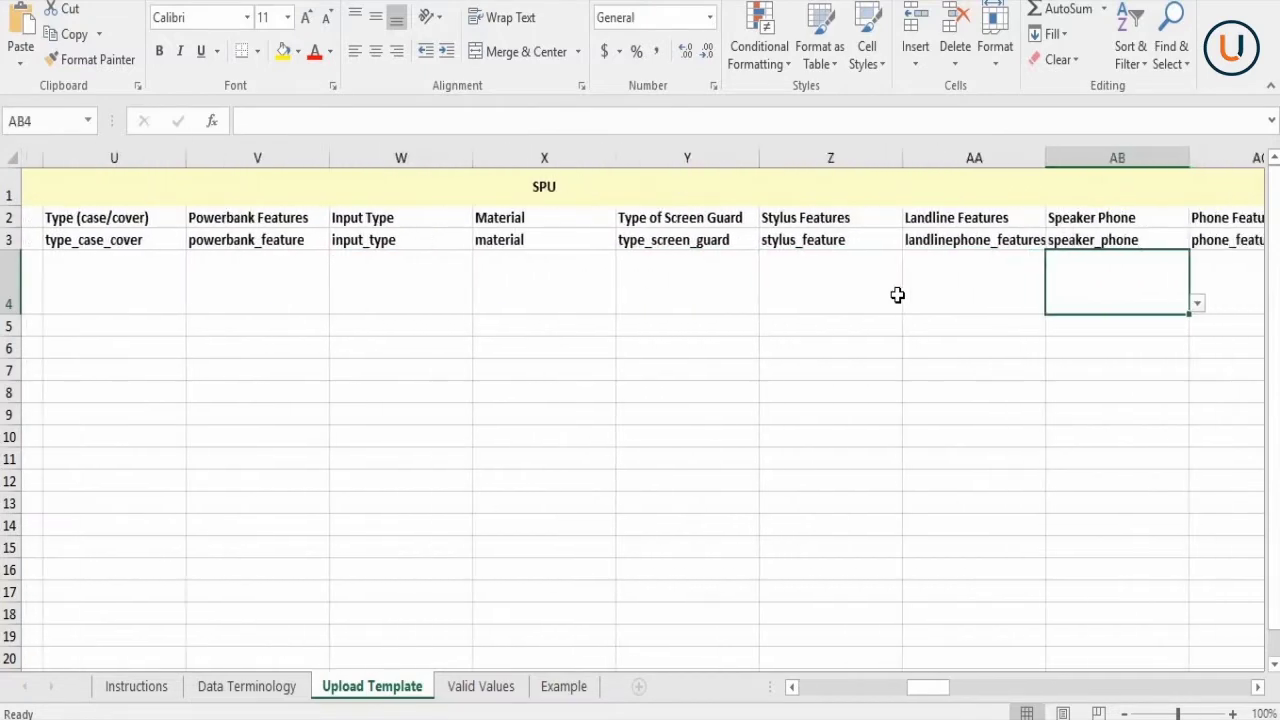
pyautogui.press('Right')
pyautogui.press('Right')
pyautogui.press('Right')
pyautogui.press('Right')
pyautogui.press('Right')
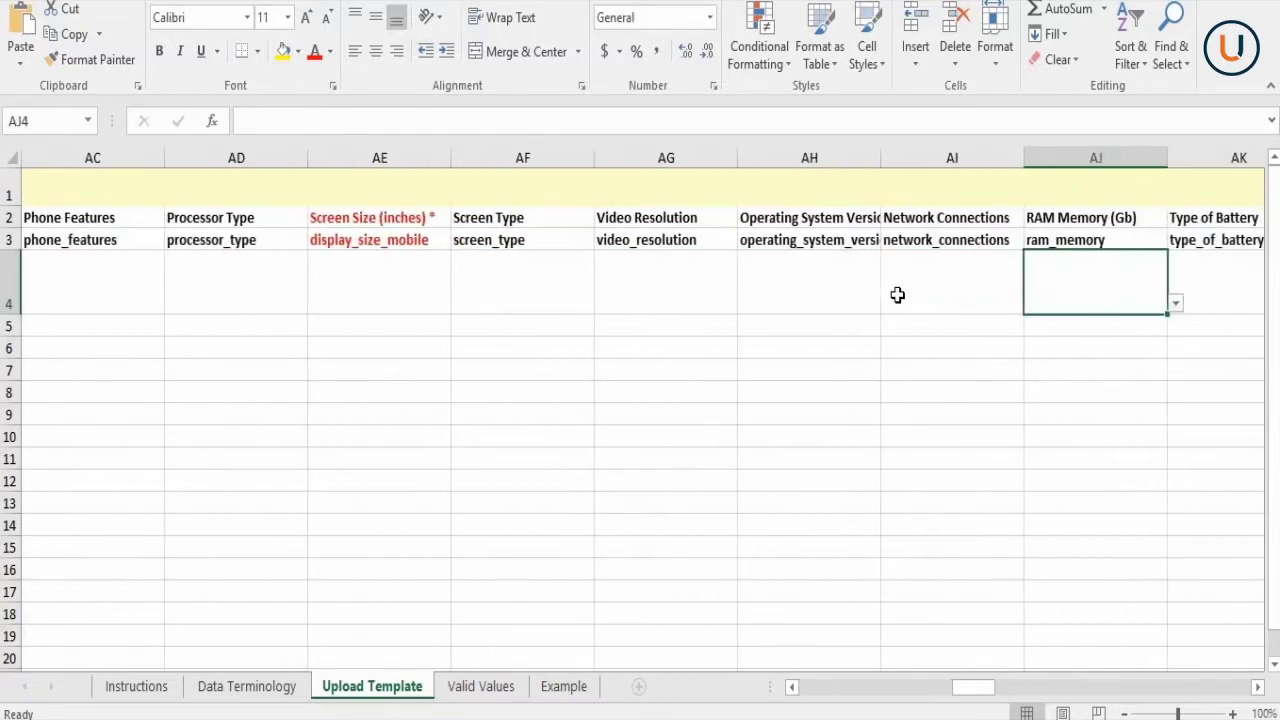
pyautogui.press('Right')
pyautogui.press('Right')
pyautogui.press('Right')
pyautogui.press('Right')
pyautogui.press('Right')
pyautogui.press('Right')
pyautogui.press('Right')
pyautogui.press('Right')
pyautogui.press('Right')
pyautogui.press('Right')
pyautogui.press('Right')
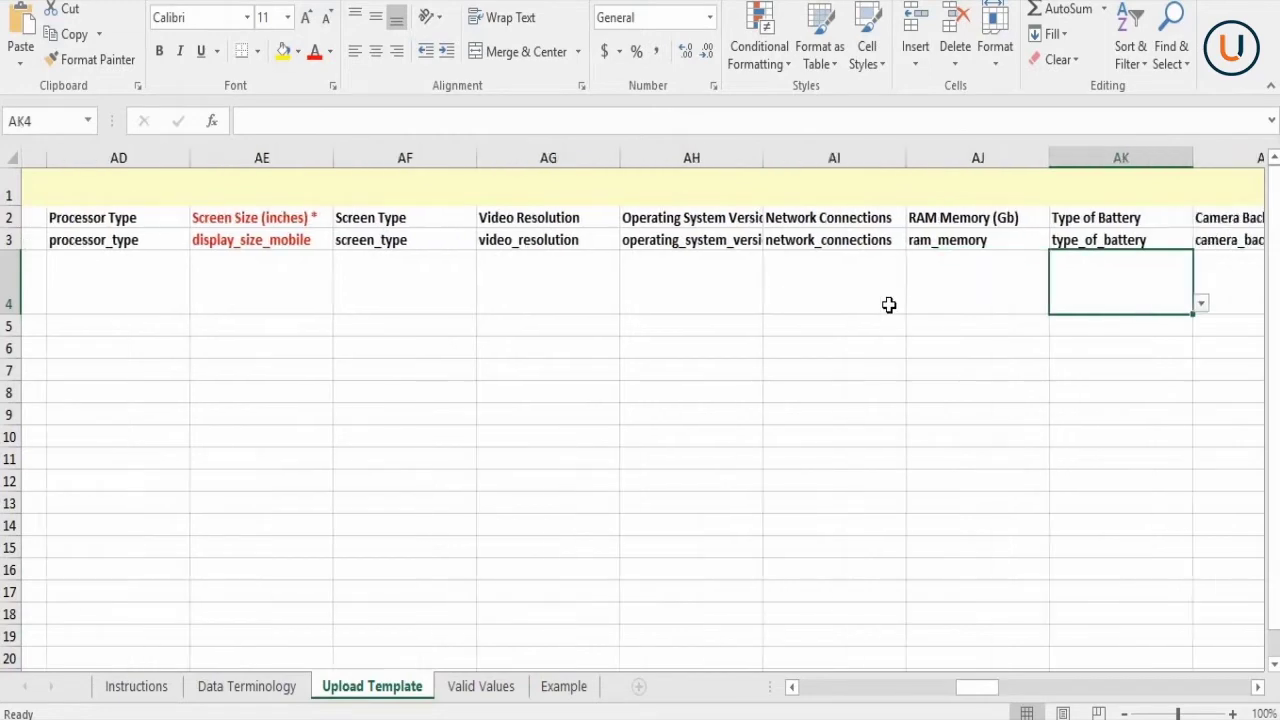
pyautogui.press('Right')
pyautogui.press('Right')
pyautogui.press('Right')
pyautogui.press('Right')
pyautogui.press('Right')
pyautogui.press('Right')
pyautogui.press('Right')
pyautogui.press('Right')
pyautogui.press('Right')
pyautogui.press('Right')
pyautogui.press('Right')
pyautogui.press('Right')
pyautogui.press('Right')
pyautogui.press('Right')
pyautogui.press('Right')
pyautogui.press('Right')
pyautogui.press('Right')
pyautogui.press('Right')
pyautogui.press('Right')
pyautogui.press('Right')
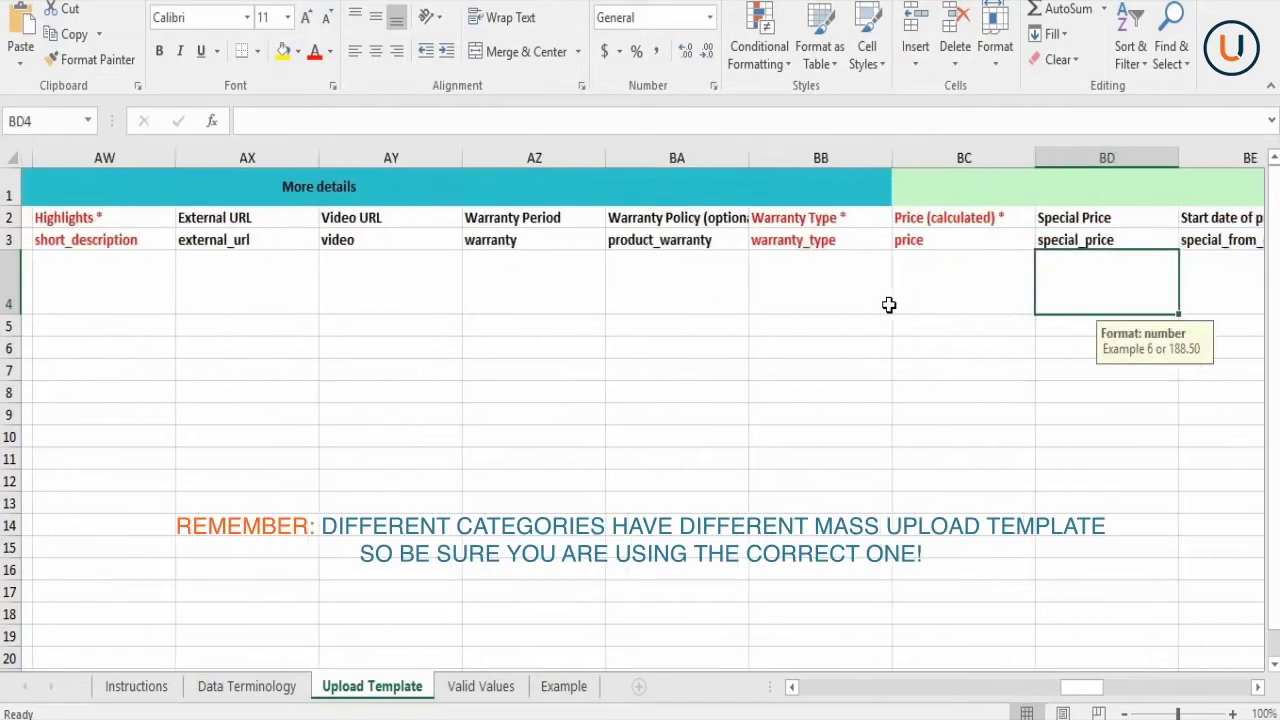
pyautogui.press('Right')
pyautogui.press('Right')
pyautogui.press('Right')
pyautogui.press('Right')
pyautogui.press('Right')
pyautogui.press('Right')
pyautogui.press('Right')
pyautogui.press('Right')
pyautogui.press('Right')
pyautogui.press('Right')
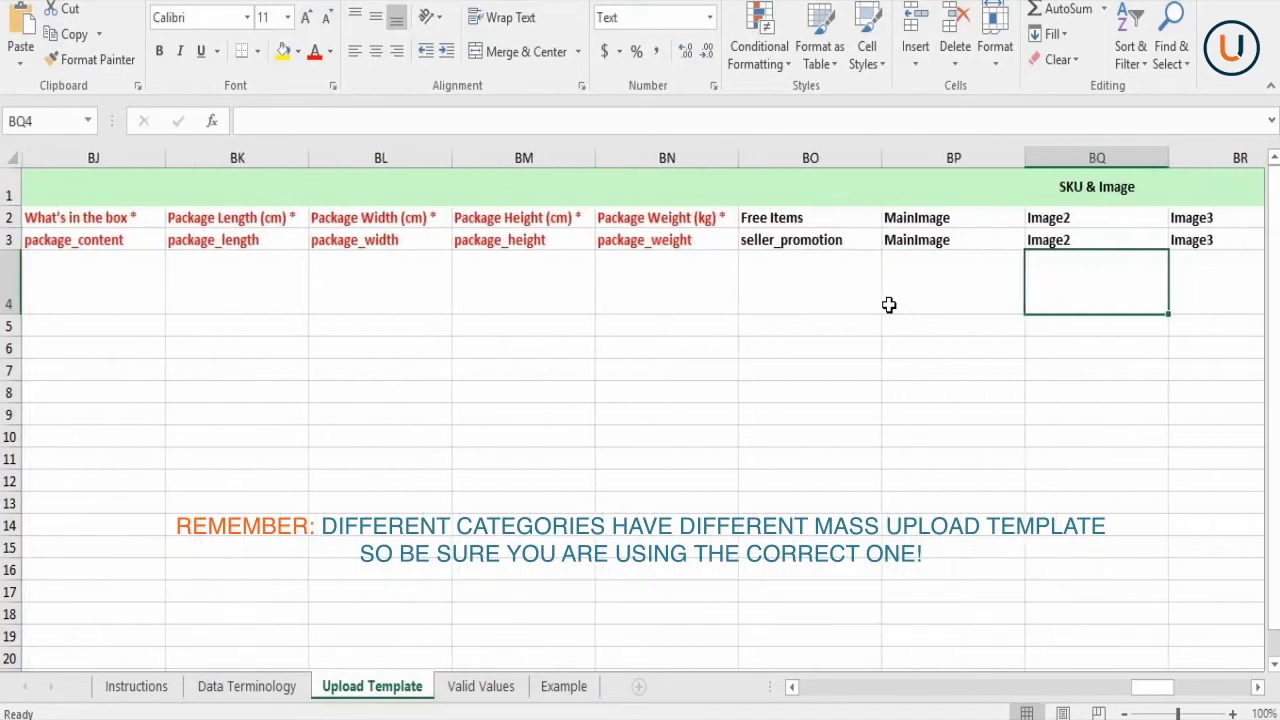
pyautogui.press('Right')
pyautogui.press('Right')
pyautogui.press('Right')
pyautogui.press('Right')
pyautogui.press('Right')
pyautogui.press('Right')
pyautogui.press('Right')
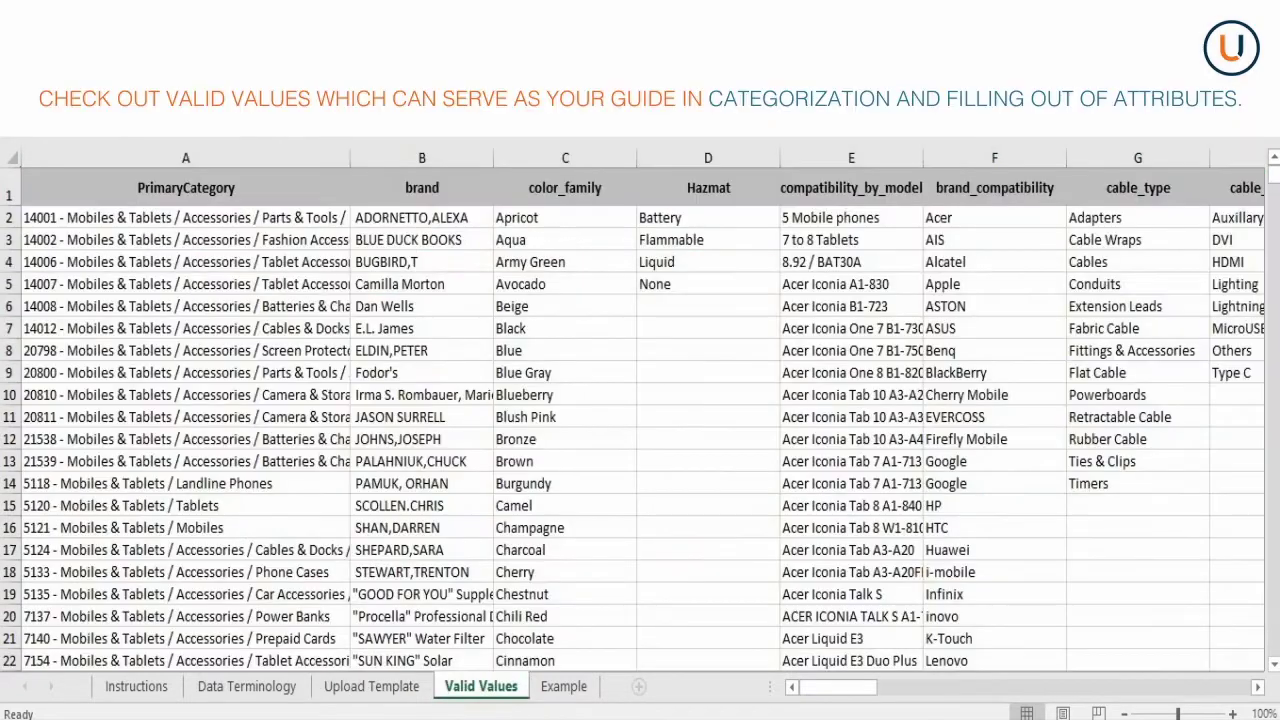
# Browse the Valid Values columns, preview A4's category list without choosing, then view the Example sheet.
pyautogui.click(213, 222)
pyautogui.press('Right')
pyautogui.press('Right')
pyautogui.press('Right')
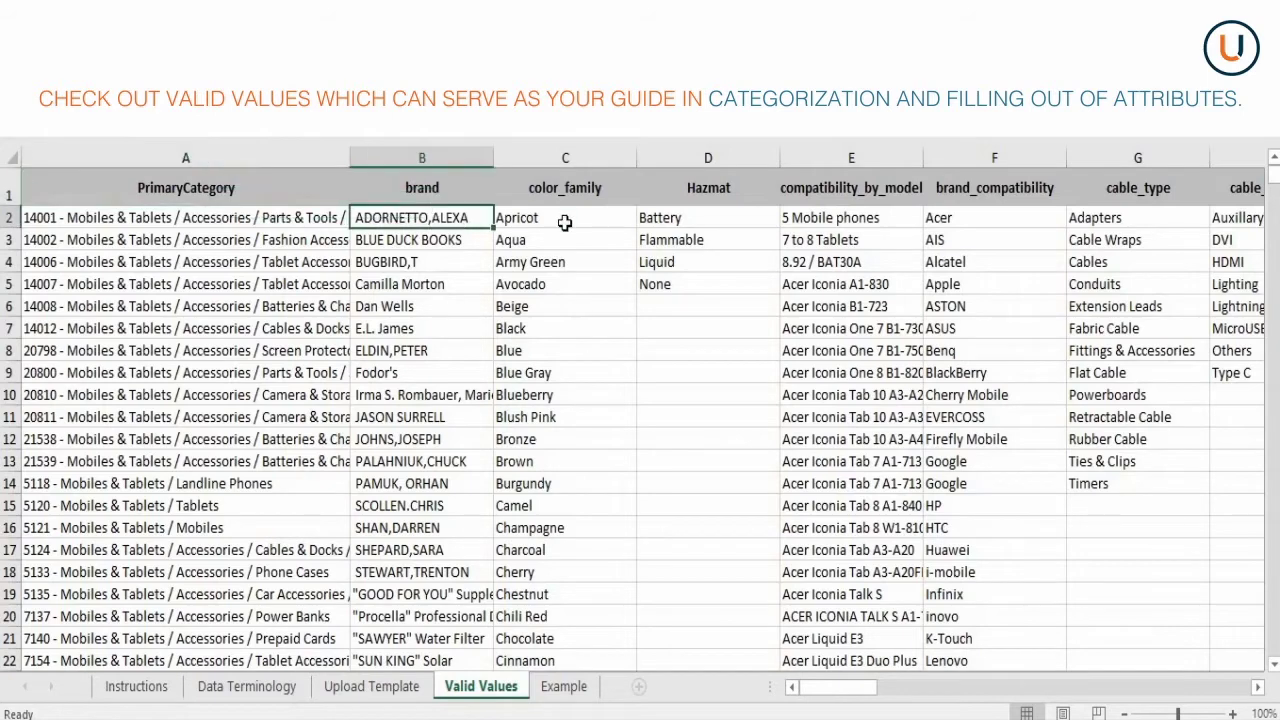
pyautogui.press('Right')
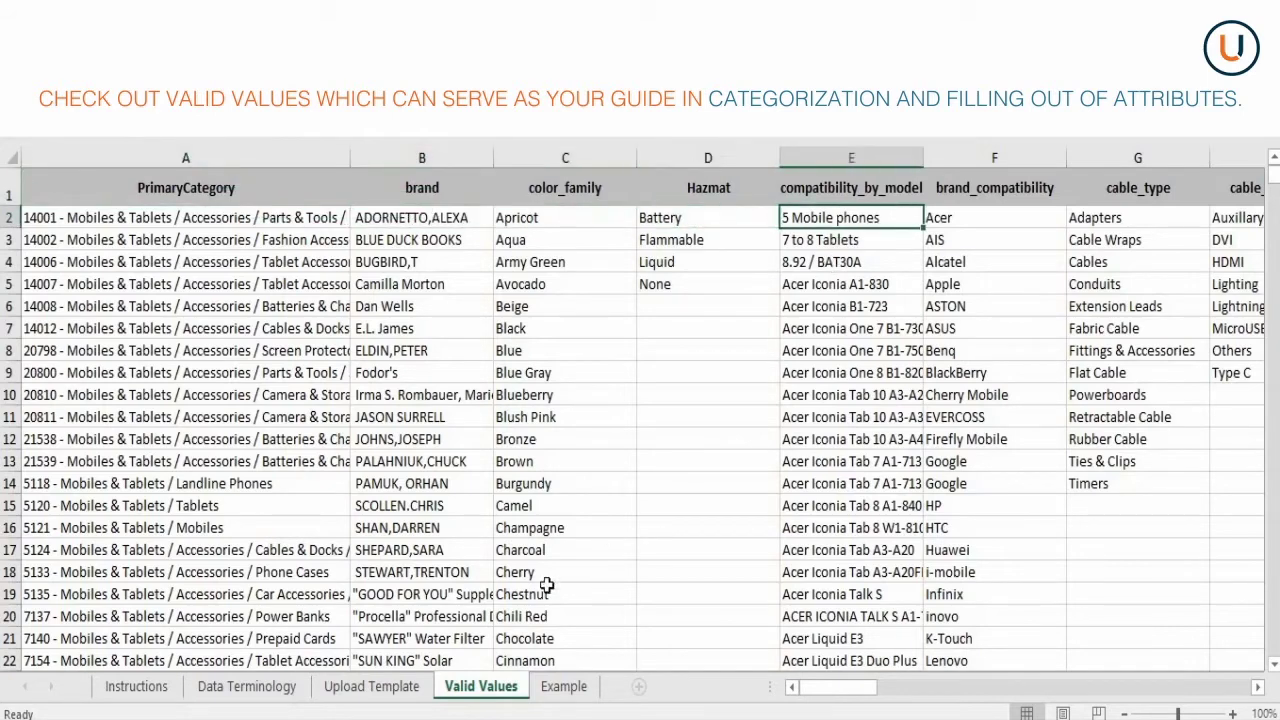
pyautogui.click(371, 686)
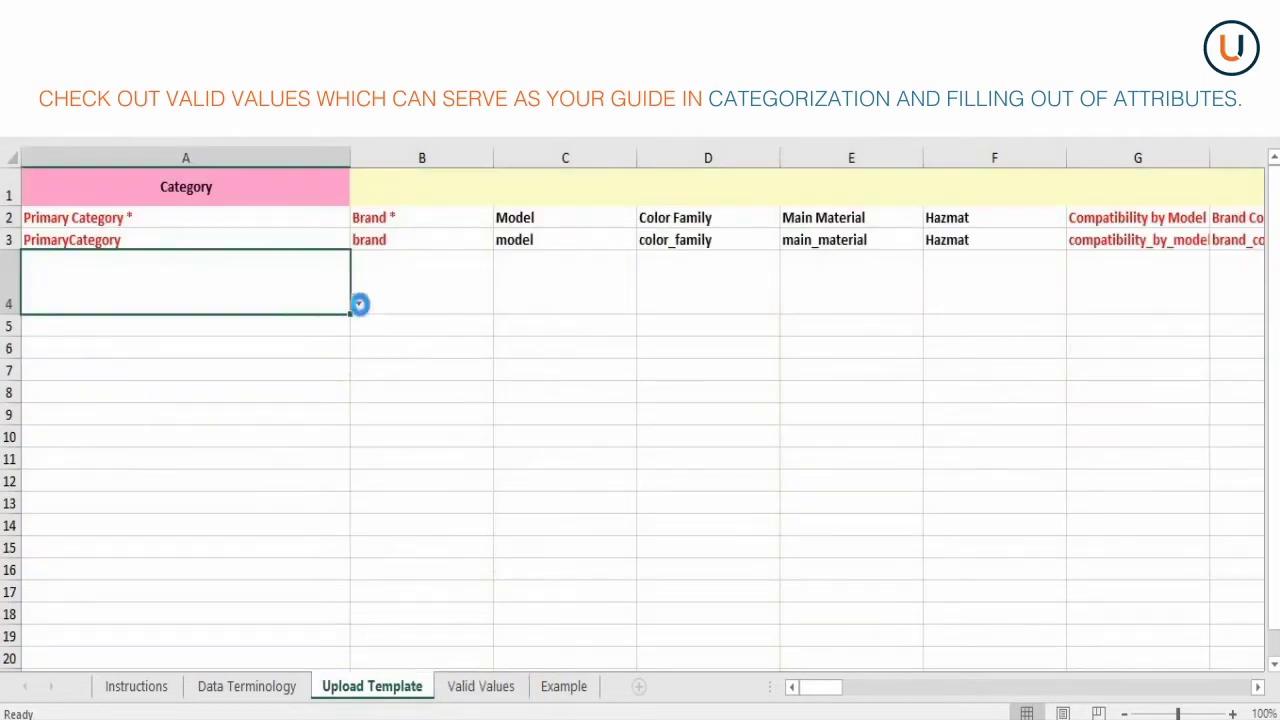
pyautogui.click(359, 305)
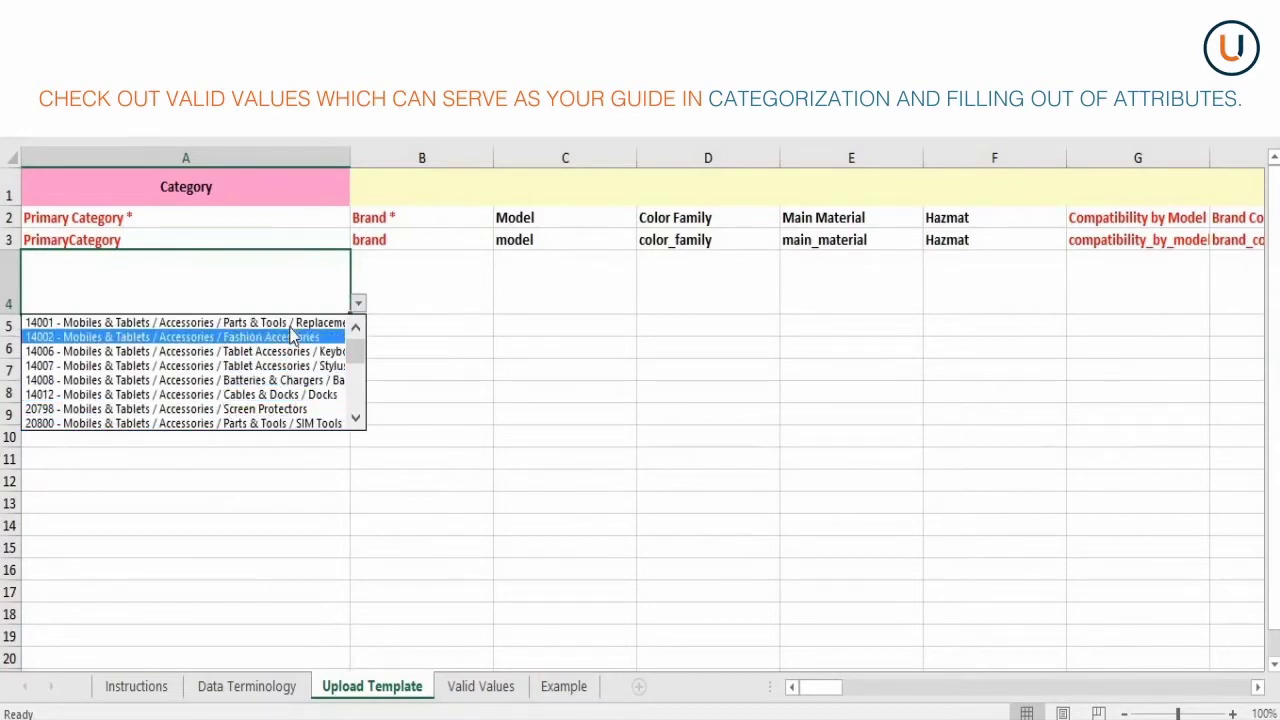
pyautogui.click(460, 695)
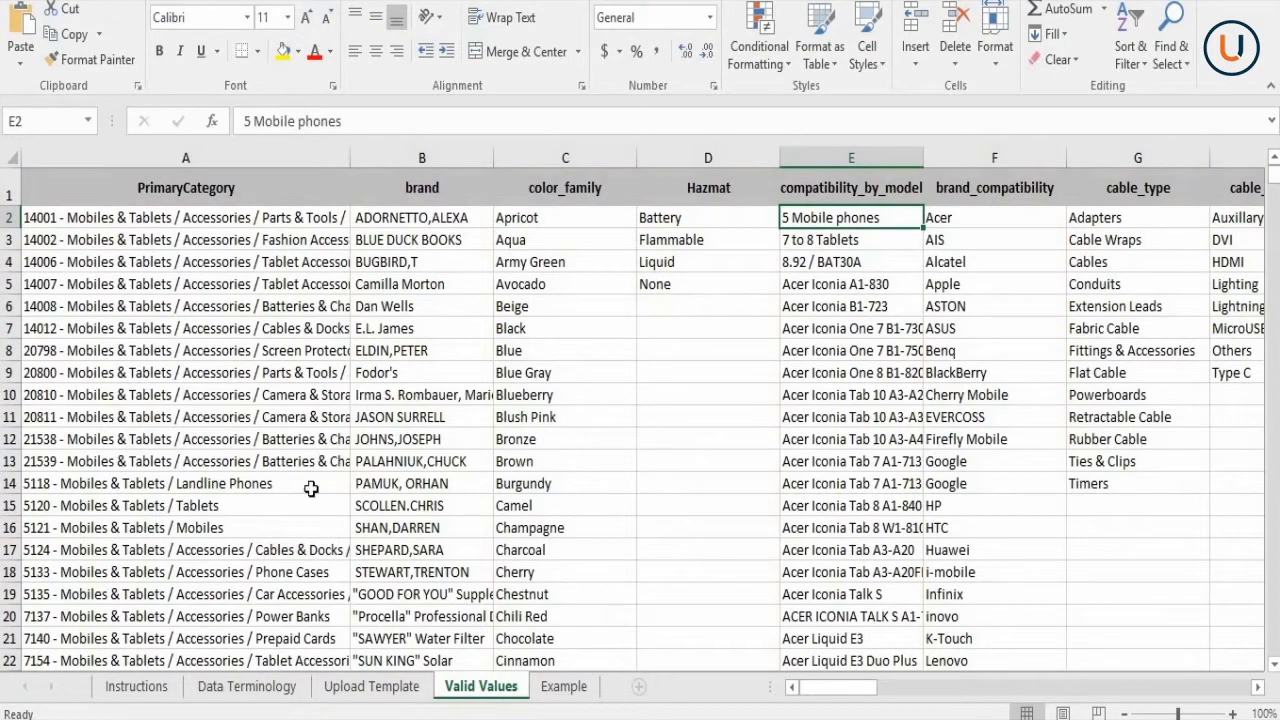
pyautogui.click(560, 687)
pyautogui.click(206, 298)
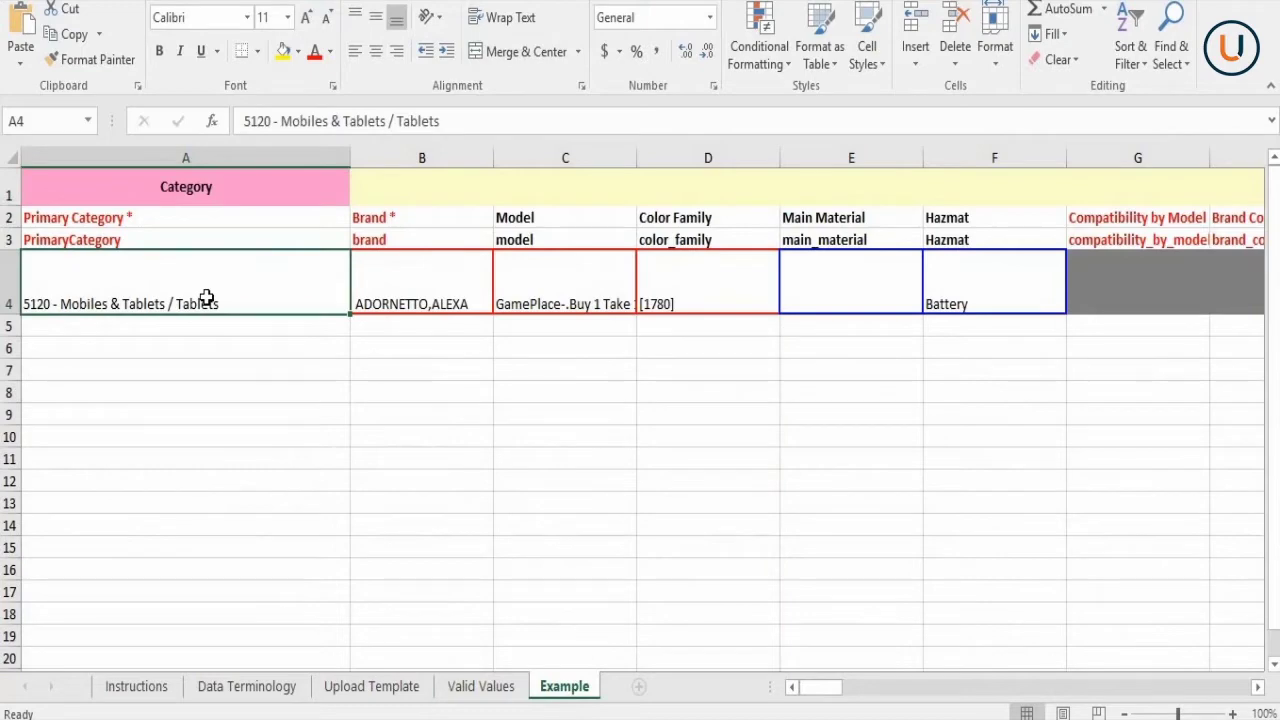
pyautogui.press('Right')
pyautogui.press('Right')
pyautogui.press('Right')
pyautogui.press('Right')
pyautogui.press('Right')
pyautogui.press('Right')
pyautogui.press('Right')
pyautogui.press('Right')
pyautogui.press('Right')
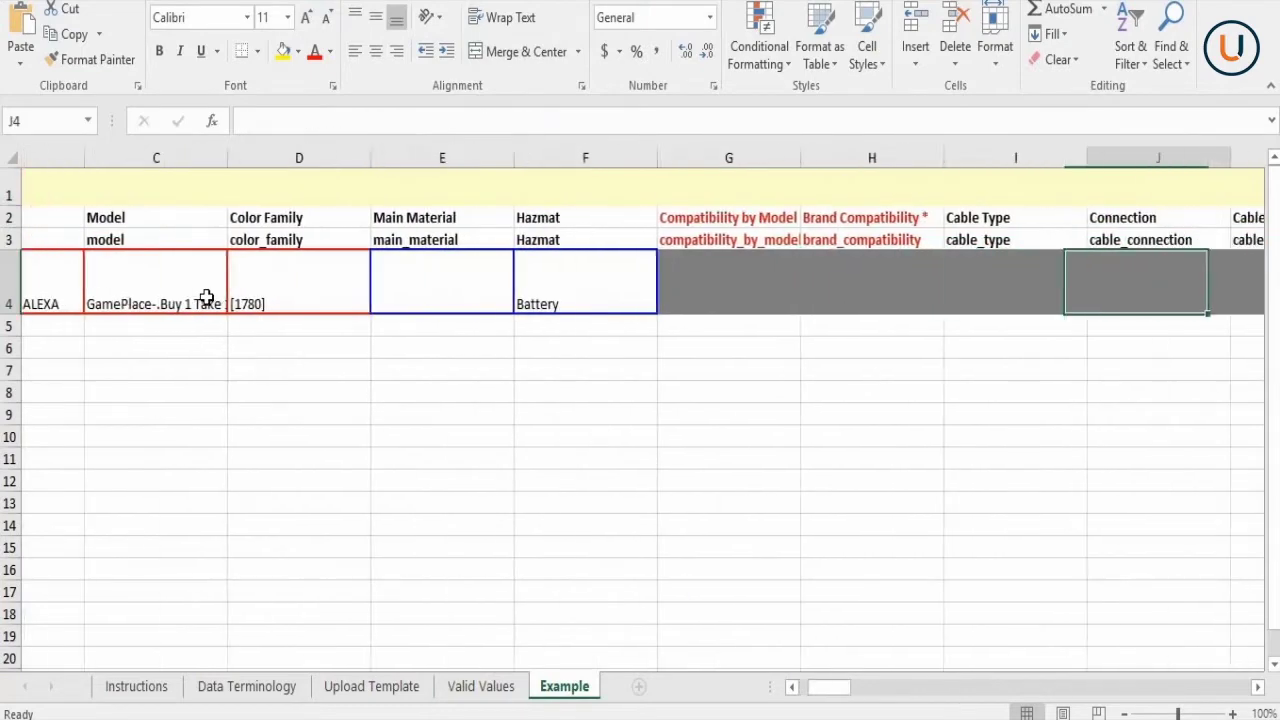
pyautogui.press('Right')
pyautogui.press('Right')
pyautogui.press('Right')
pyautogui.press('Right')
pyautogui.press('Right')
pyautogui.press('Right')
pyautogui.press('Right')
pyautogui.press('Right')
pyautogui.press('Right')
pyautogui.press('Right')
pyautogui.press('Right')
pyautogui.press('Right')
pyautogui.press('Right')
pyautogui.press('Right')
pyautogui.press('Right')
pyautogui.press('Right')
pyautogui.press('Right')
pyautogui.press('Right')
pyautogui.press('Right')
pyautogui.press('Right')
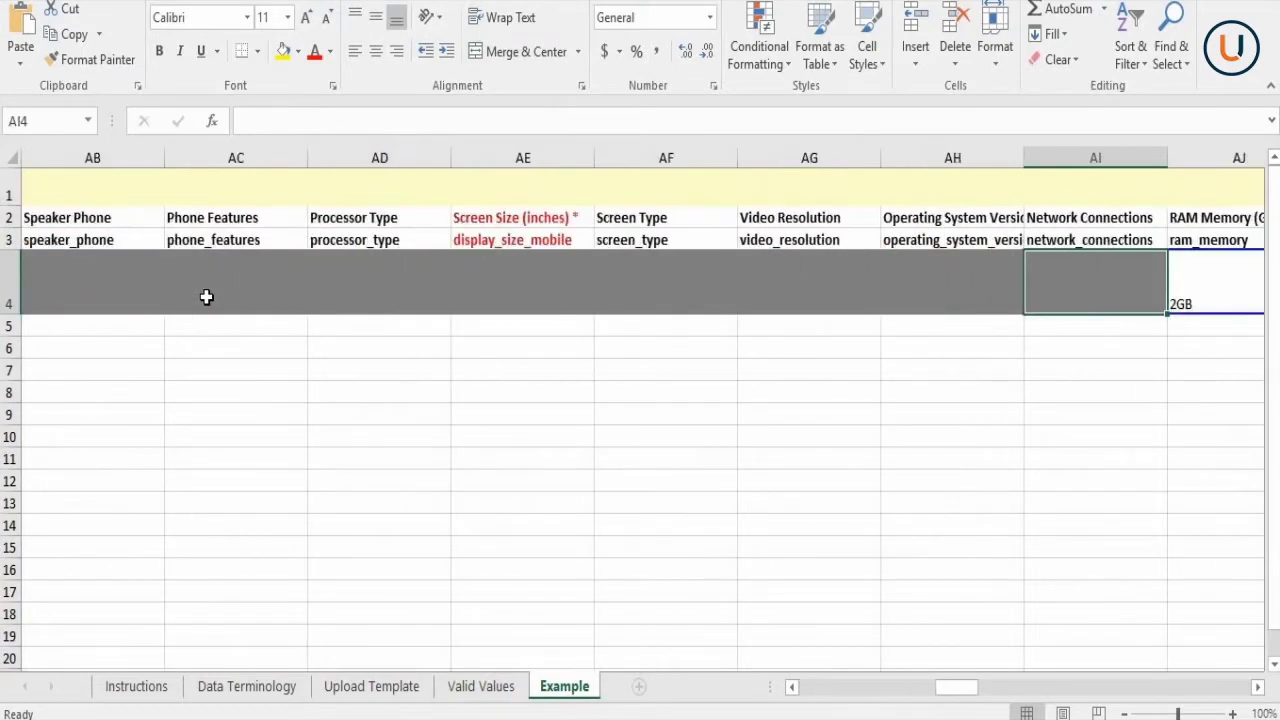
pyautogui.press('Right')
pyautogui.press('Right')
pyautogui.press('Right')
pyautogui.press('Right')
pyautogui.press('Right')
pyautogui.press('Right')
pyautogui.press('Right')
pyautogui.press('Right')
pyautogui.press('Right')
pyautogui.press('Right')
pyautogui.press('Right')
pyautogui.press('Right')
pyautogui.press('Right')
pyautogui.press('Right')
pyautogui.press('Right')
pyautogui.press('Right')
pyautogui.press('Right')
pyautogui.press('Right')
pyautogui.press('Right')
pyautogui.press('Right')
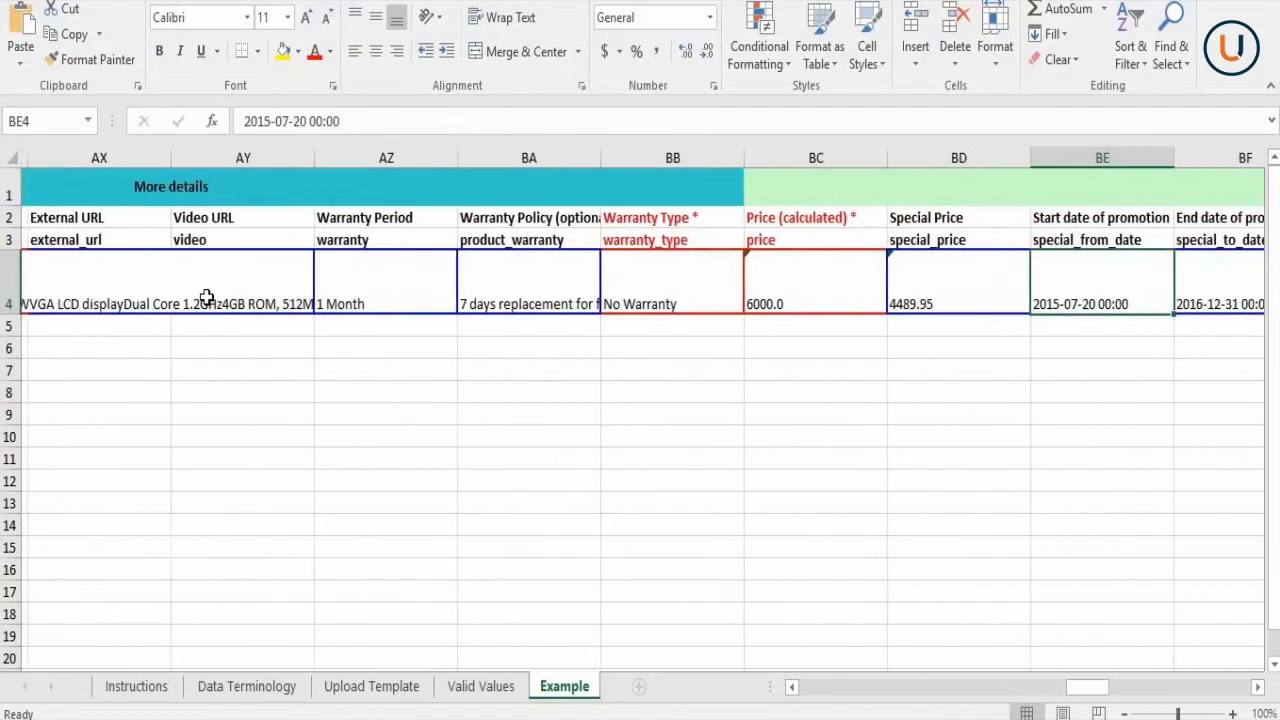
pyautogui.press('Right')
pyautogui.press('Right')
pyautogui.press('Right')
pyautogui.press('Right')
pyautogui.press('Right')
pyautogui.press('Right')
pyautogui.press('Right')
pyautogui.press('Right')
pyautogui.press('Right')
pyautogui.press('Right')
pyautogui.press('Right')
pyautogui.press('Right')
pyautogui.press('Right')
pyautogui.press('Right')
pyautogui.press('Right')
pyautogui.press('Right')
pyautogui.press('Right')
pyautogui.press('Right')
pyautogui.press('Right')
pyautogui.press('Right')
pyautogui.press('Right')
pyautogui.press('Right')
pyautogui.press('Right')
pyautogui.press('Right')
pyautogui.press('Right')
pyautogui.press('Right')
pyautogui.press('Left')
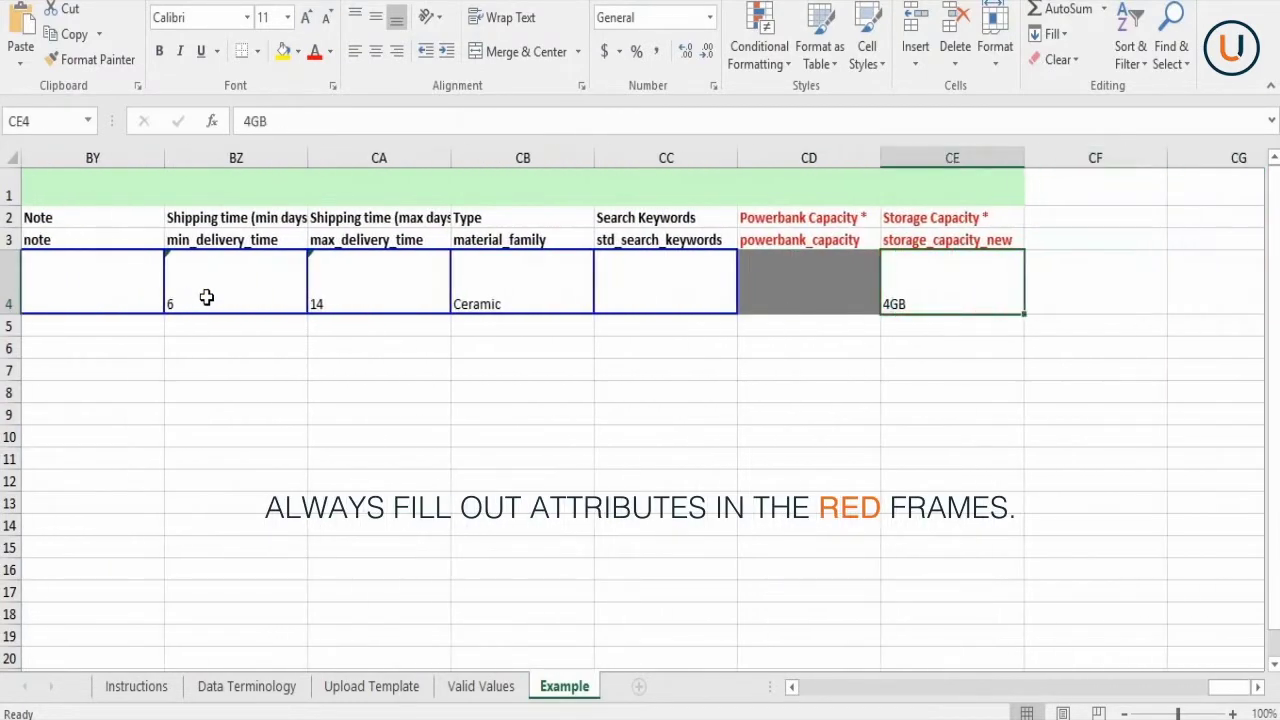
pyautogui.press('Left')
pyautogui.press('Left')
pyautogui.press('Left')
pyautogui.press('Left')
pyautogui.press('Left')
pyautogui.press('Left')
pyautogui.press('Left')
pyautogui.press('Left')
pyautogui.press('Left')
pyautogui.press('Left')
pyautogui.press('Left')
pyautogui.press('Left')
pyautogui.press('Left')
pyautogui.press('Left')
pyautogui.press('Left')
pyautogui.press('Left')
pyautogui.press('Left')
pyautogui.press('Left')
pyautogui.press('Left')
pyautogui.press('Left')
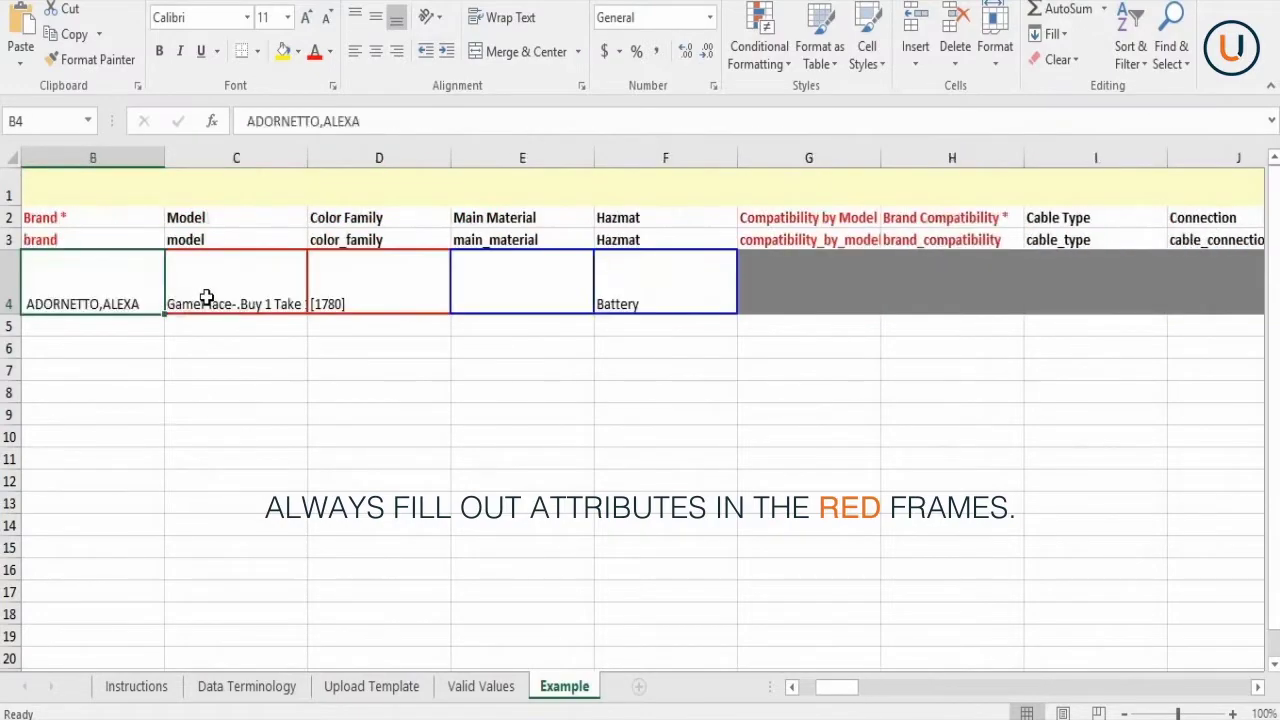
pyautogui.press('Left')
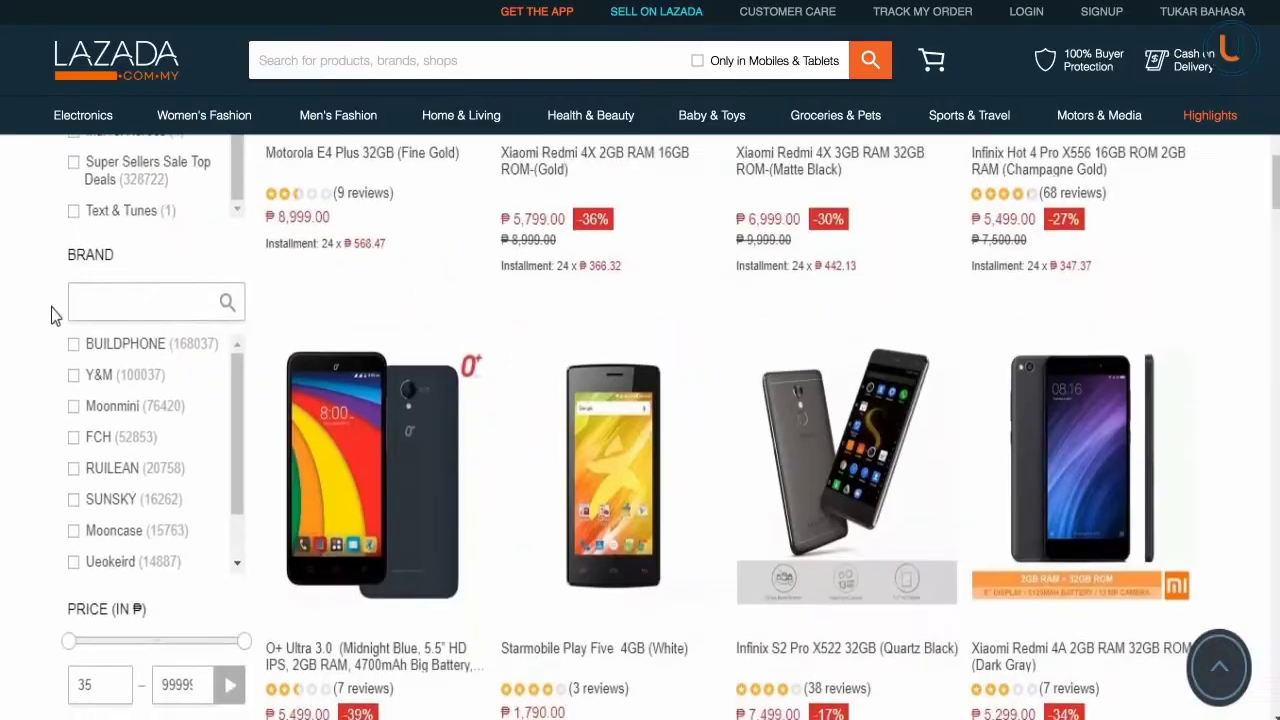
# Check the Lazada listing's operating system and storage filters, then show D4's Color Family choices.
pyautogui.scroll(-6, 55, 315)
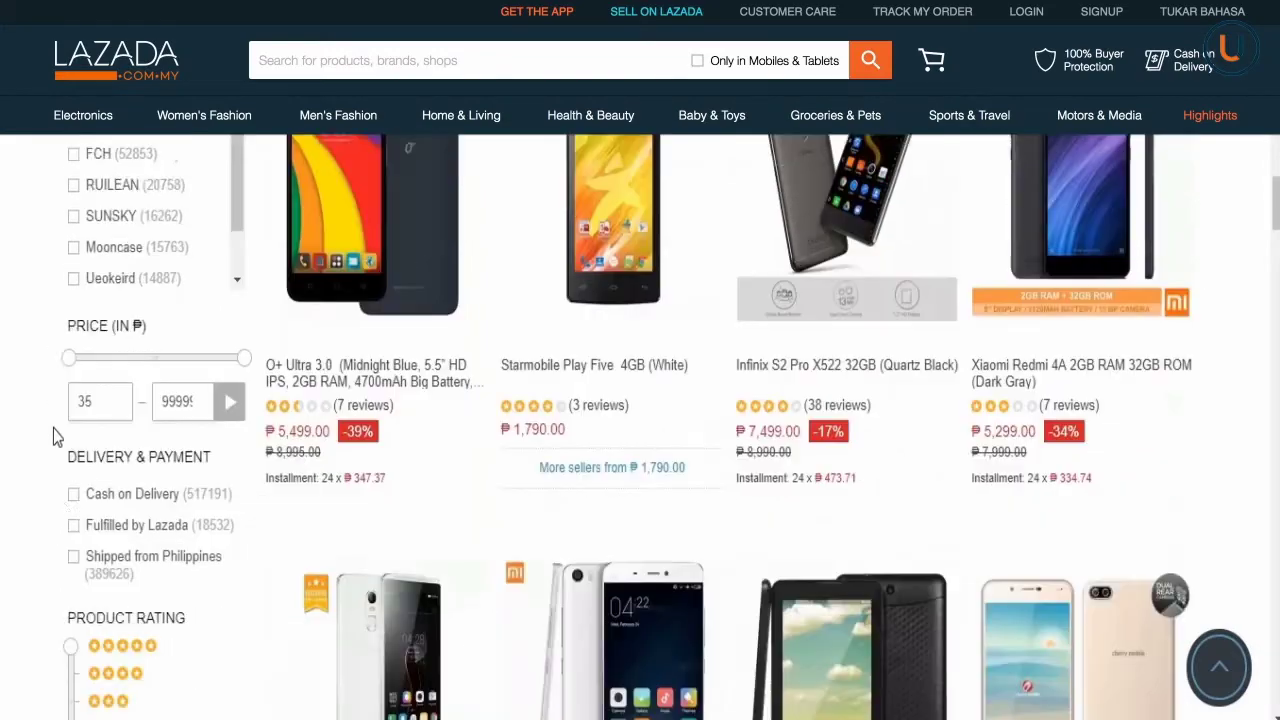
pyautogui.scroll(-3, 58, 467)
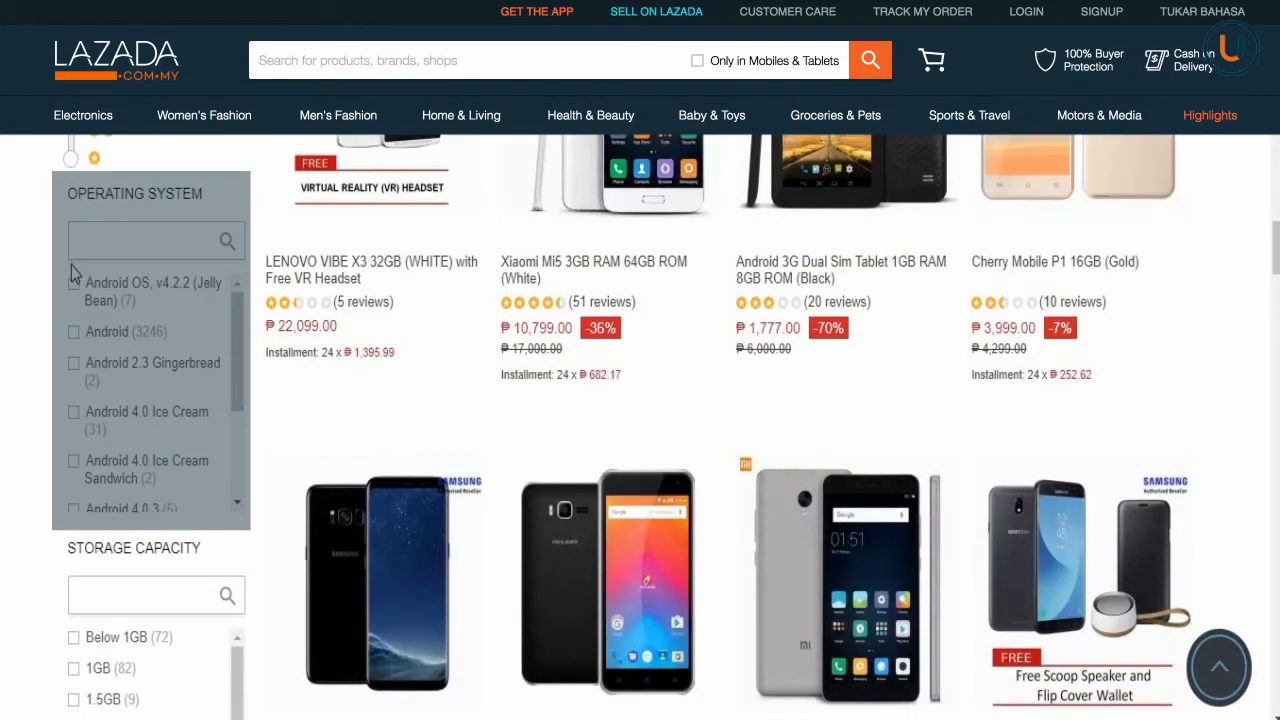
pyautogui.scroll(-3, 34, 486)
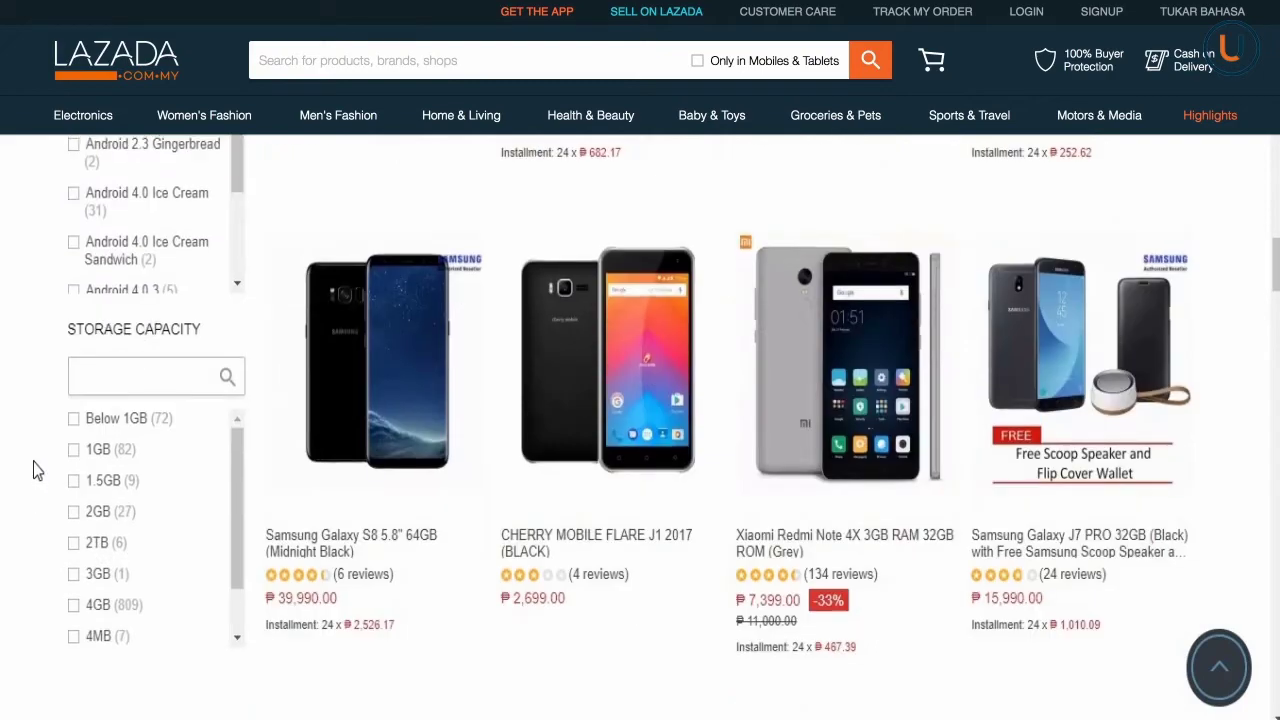
pyautogui.scroll(-7, 33, 462)
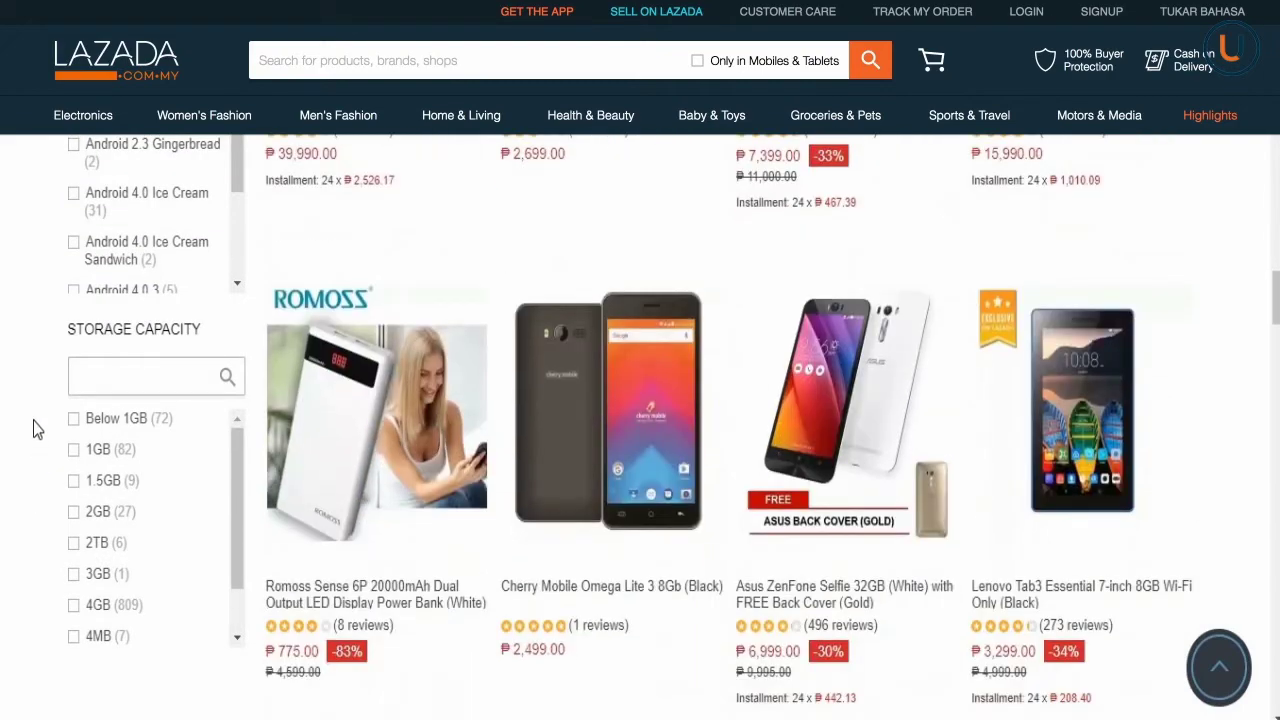
pyautogui.scroll(4, 33, 418)
pyautogui.scroll(5, 34, 406)
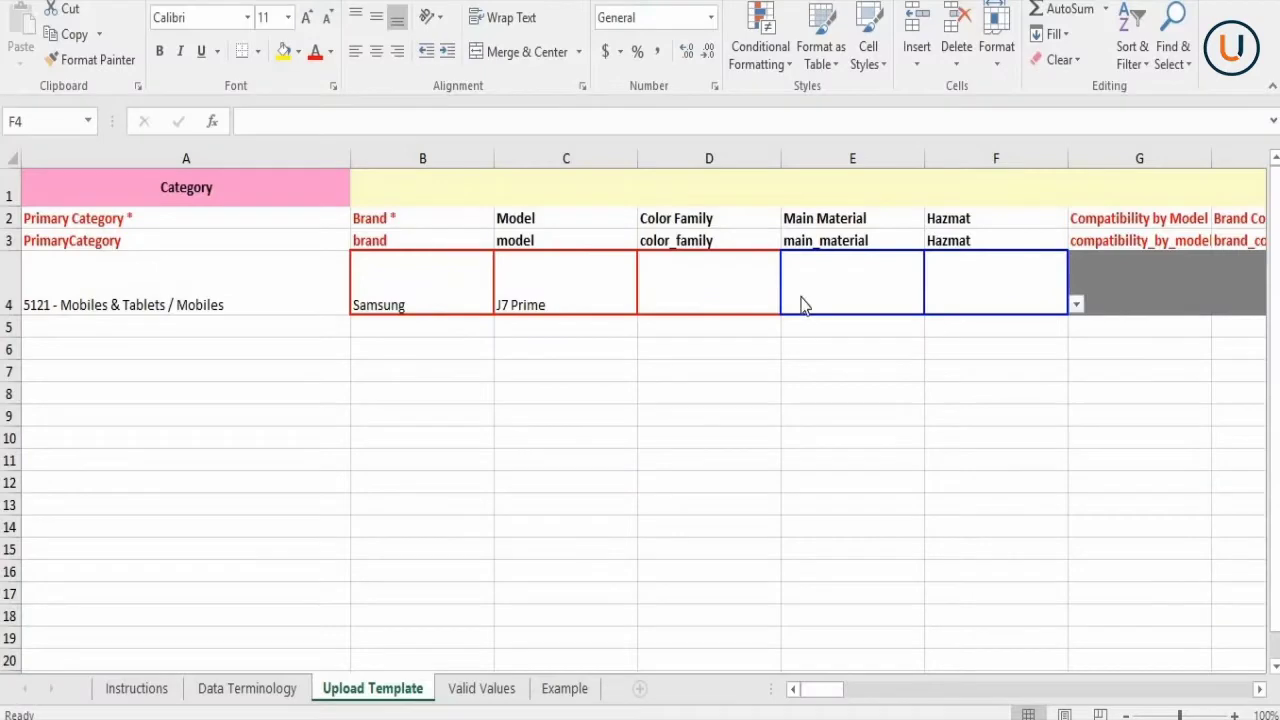
pyautogui.click(751, 286)
pyautogui.click(791, 304)
# Set Color Family to White, Main Material to Plastic and Hazmat to None.
pyautogui.scroll(-10, 523, 400)
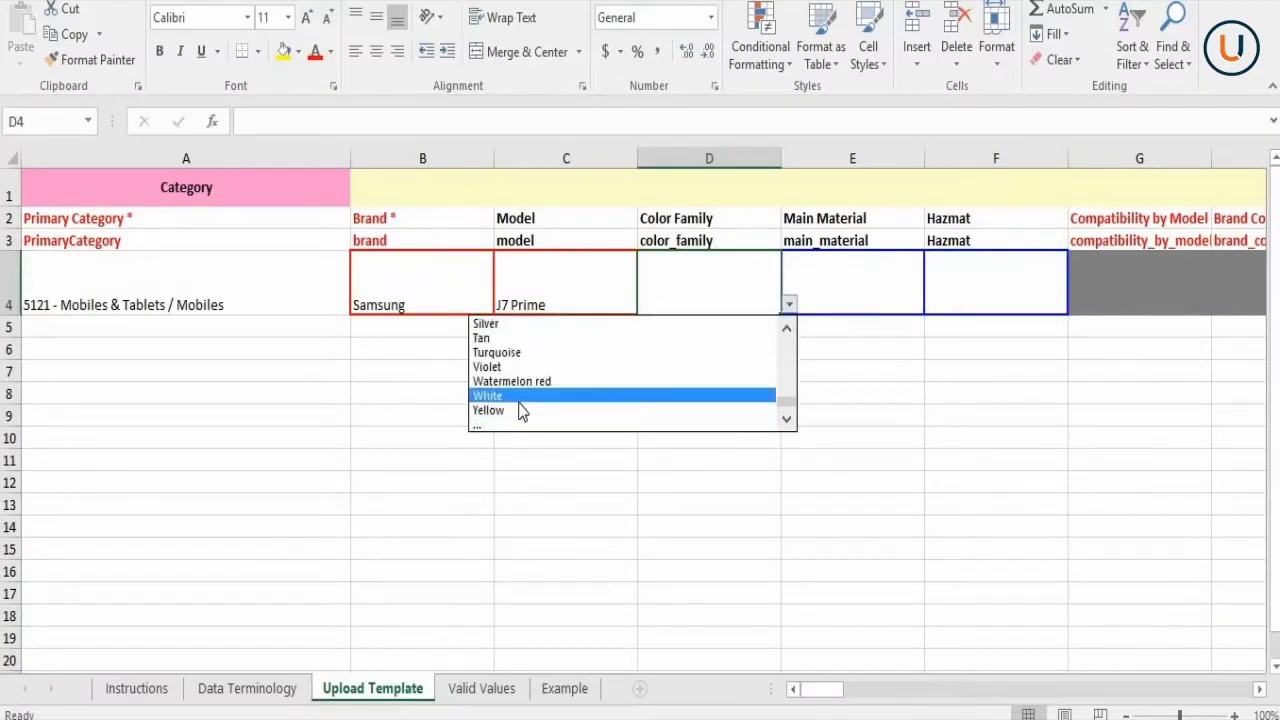
pyautogui.click(520, 394)
pyautogui.click(910, 306)
pyautogui.write('Plastic')
pyautogui.press('Tab')
pyautogui.click(1074, 303)
pyautogui.click(920, 366)
# Set Phone Features to Touchscreen, Processor Type to Deca-core, and paste the bulleted highlights into AW4.
pyautogui.press('Tab')
pyautogui.press('Tab')
pyautogui.press('Tab')
pyautogui.press('Tab')
pyautogui.press('Tab')
pyautogui.press('Tab')
pyautogui.press('Tab')
pyautogui.press('Tab')
pyautogui.press('Tab')
pyautogui.press('Tab')
pyautogui.press('Tab')
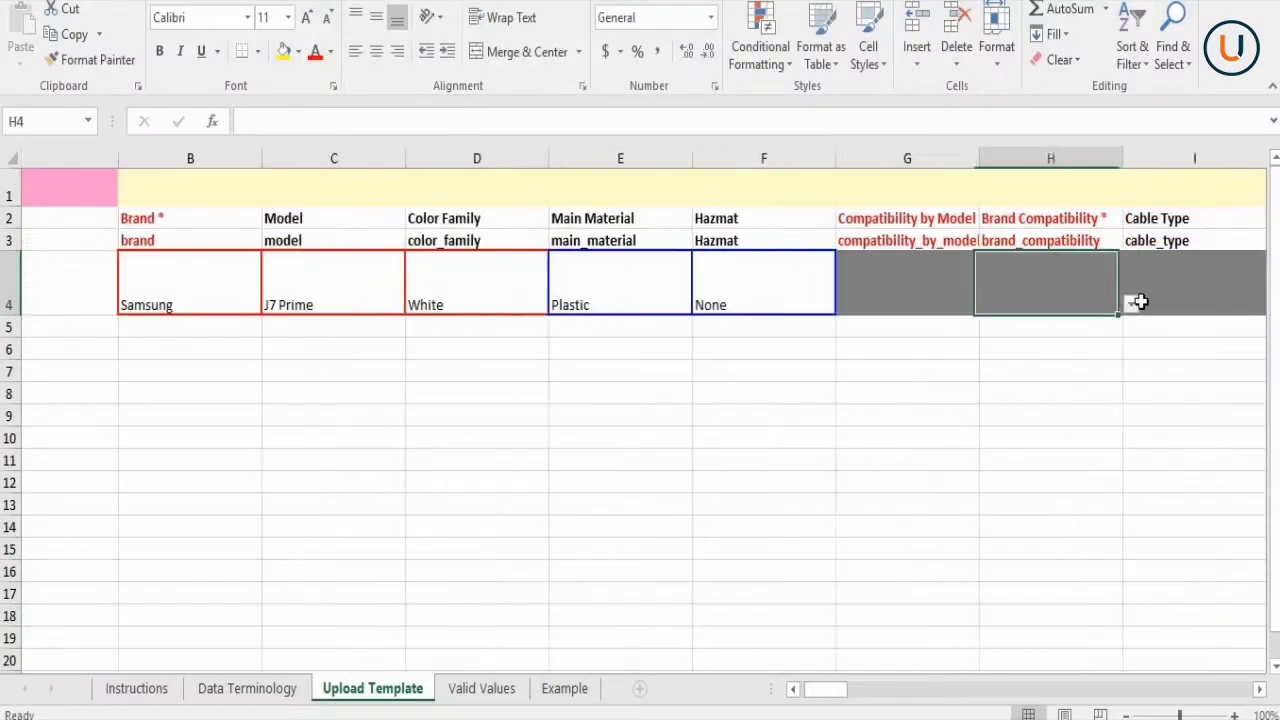
pyautogui.press('Tab')
pyautogui.press('Tab')
pyautogui.press('Tab')
pyautogui.press('Tab')
pyautogui.press('Tab')
pyautogui.press('Tab')
pyautogui.press('Tab')
pyautogui.press('Tab')
pyautogui.press('Tab')
pyautogui.press('Tab')
pyautogui.press('Tab')
pyautogui.press('Tab')
pyautogui.click(1034, 304)
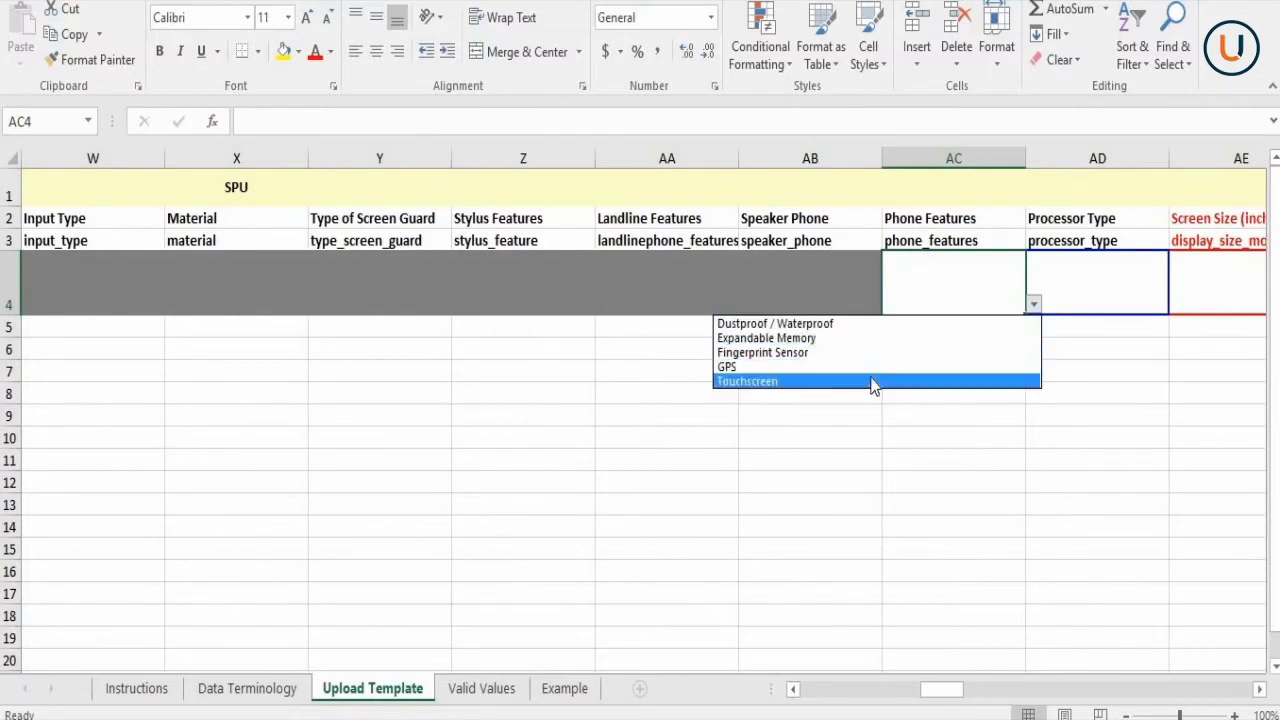
pyautogui.click(871, 380)
pyautogui.press('Tab')
pyautogui.click(1177, 304)
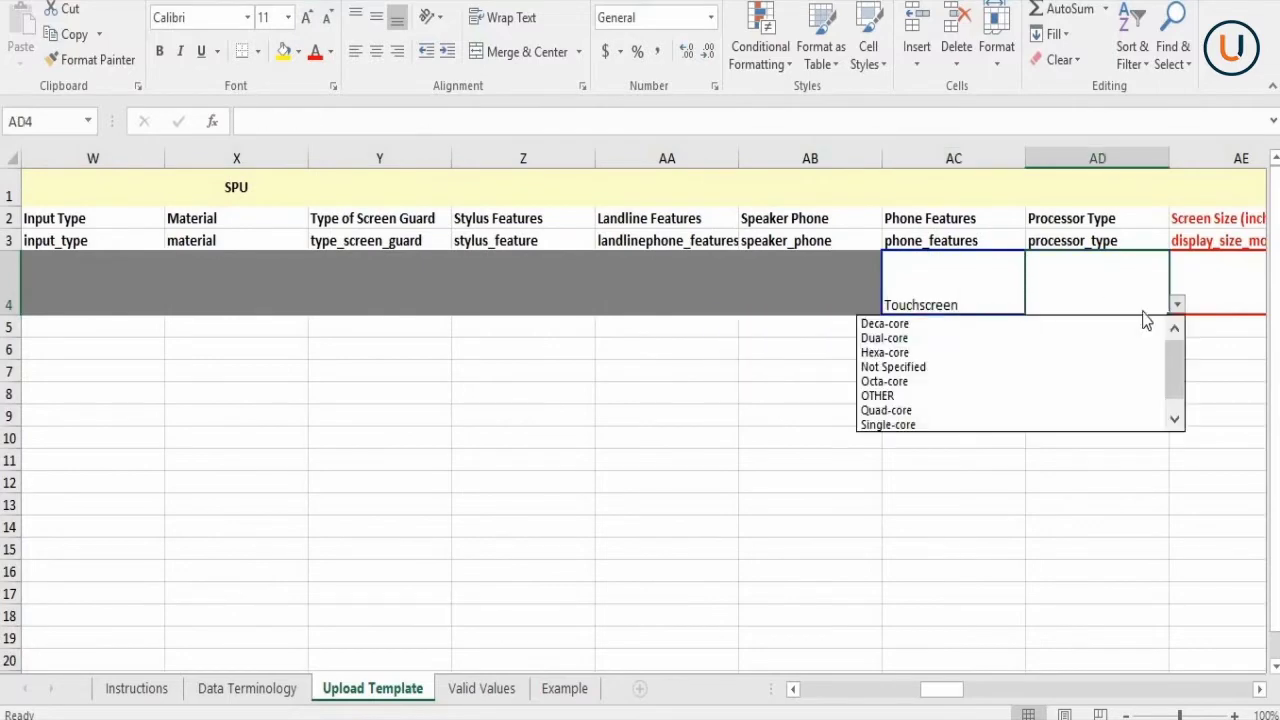
pyautogui.click(932, 323)
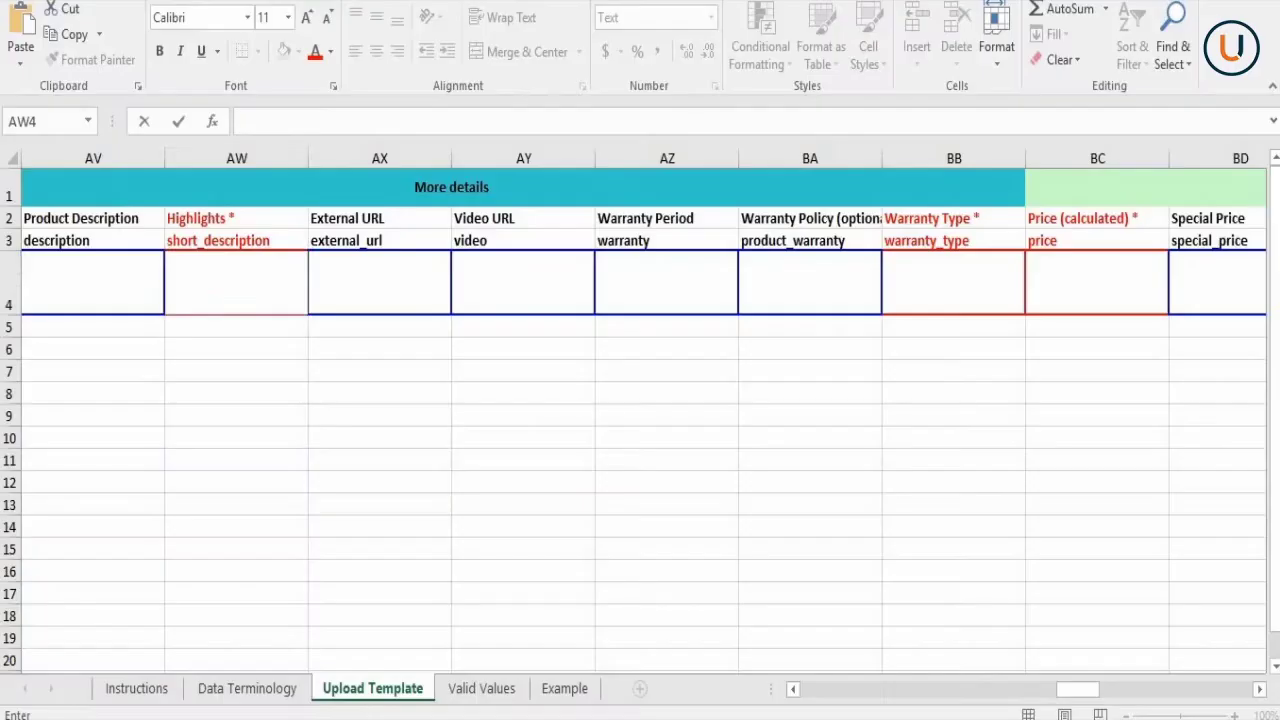
pyautogui.write('<ul><li>Processor:1.6GHz octa-core </li><li>Processor make:Exynos 7870 </li><li>RAM:3GB </li><li>Internal storage:16GB </li><li>Expandable storage:Yes </li><li>Expandable storage type:microSD </li><li>Expandable storage up to (GB):256')
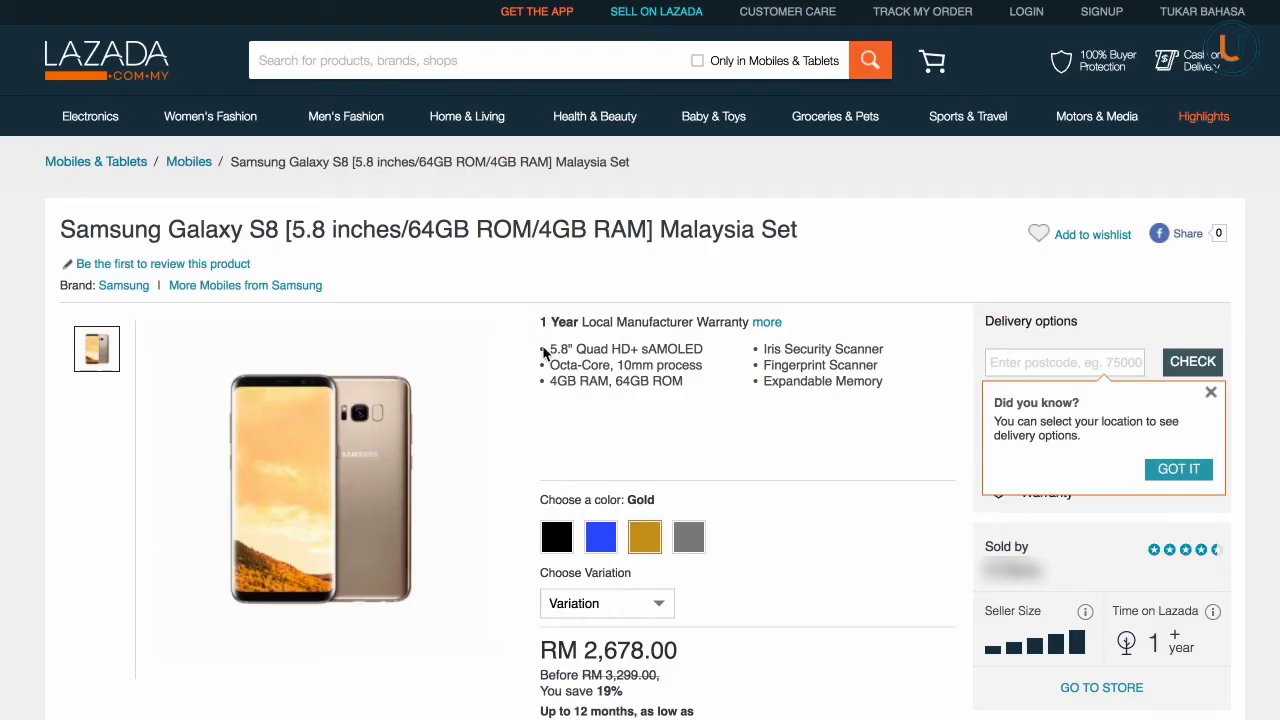
# Select the highlight bullets, paste the long description into AV4, then cancel that edit.
pyautogui.moveTo(550, 349); pyautogui.dragTo(884, 382)
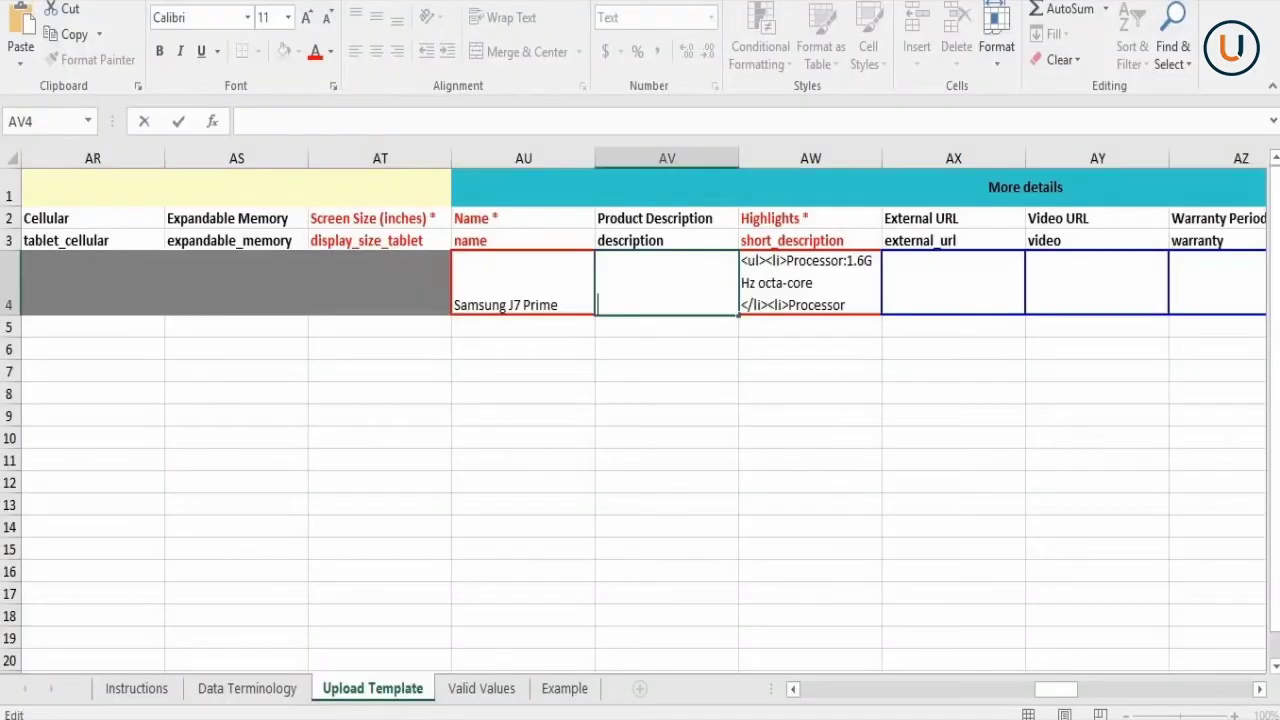
pyautogui.hotkey('ctrl', 'v')
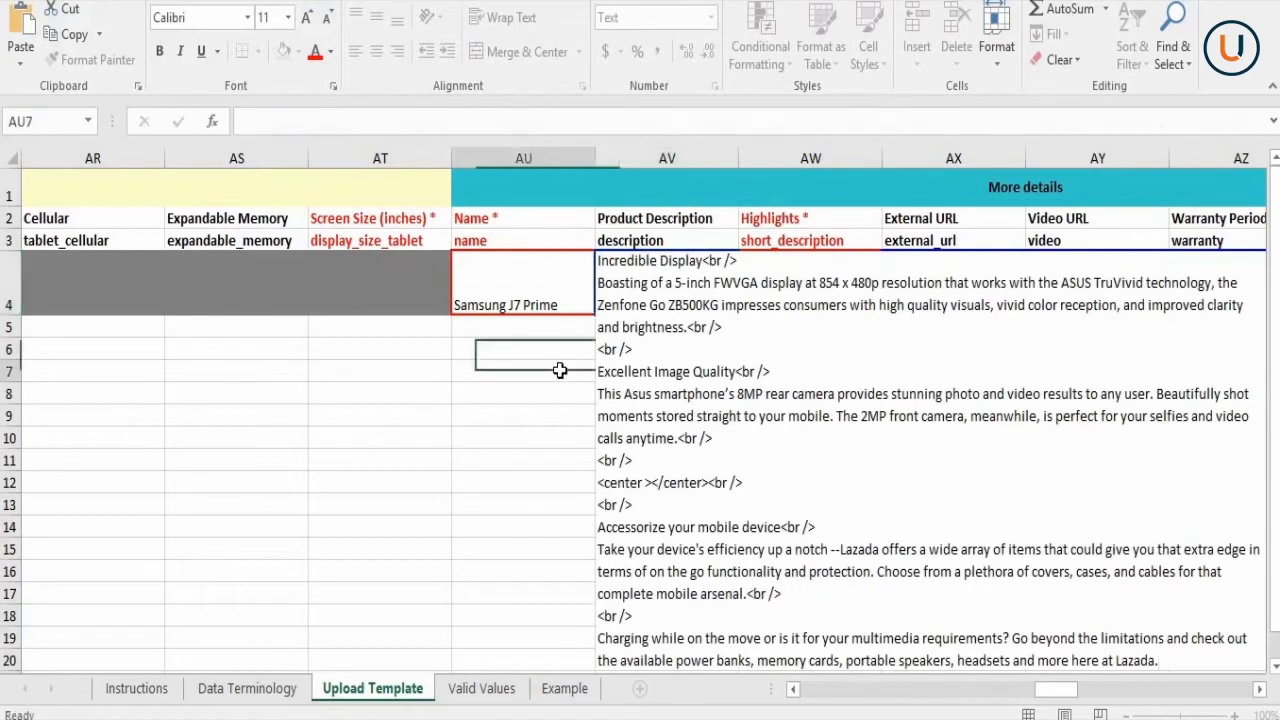
pyautogui.press('Escape')
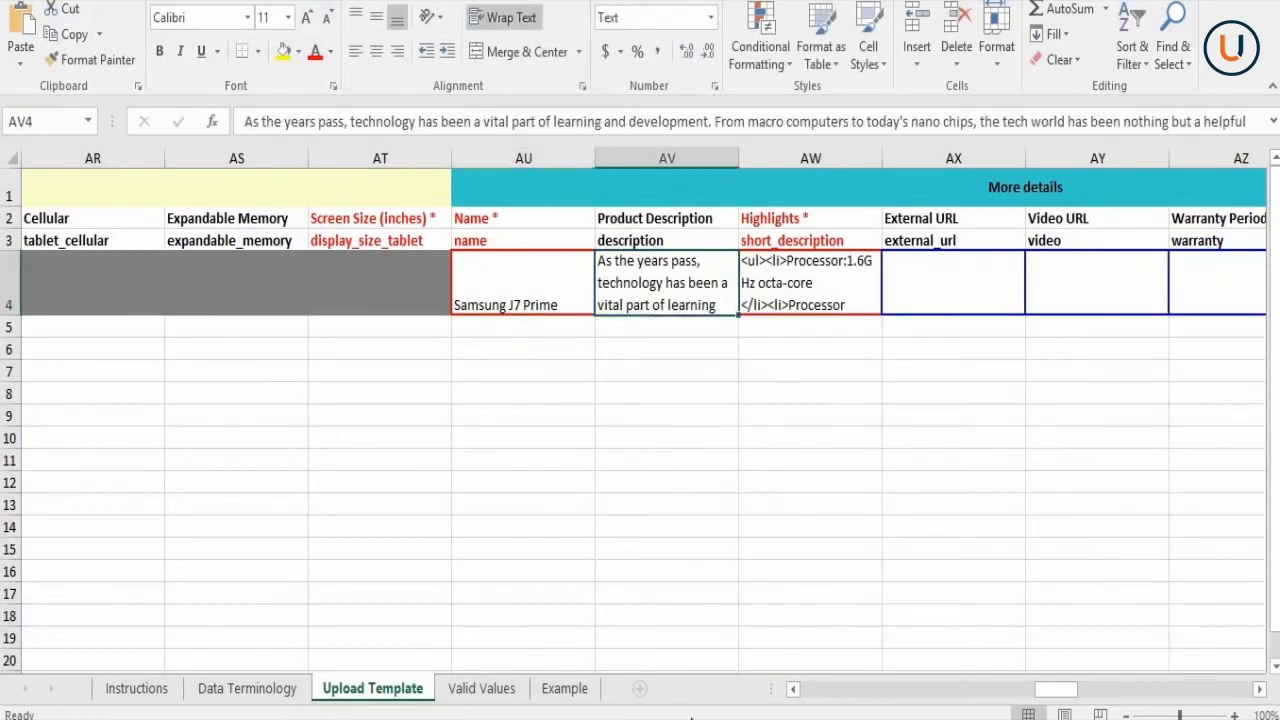
pyautogui.click(378, 650)
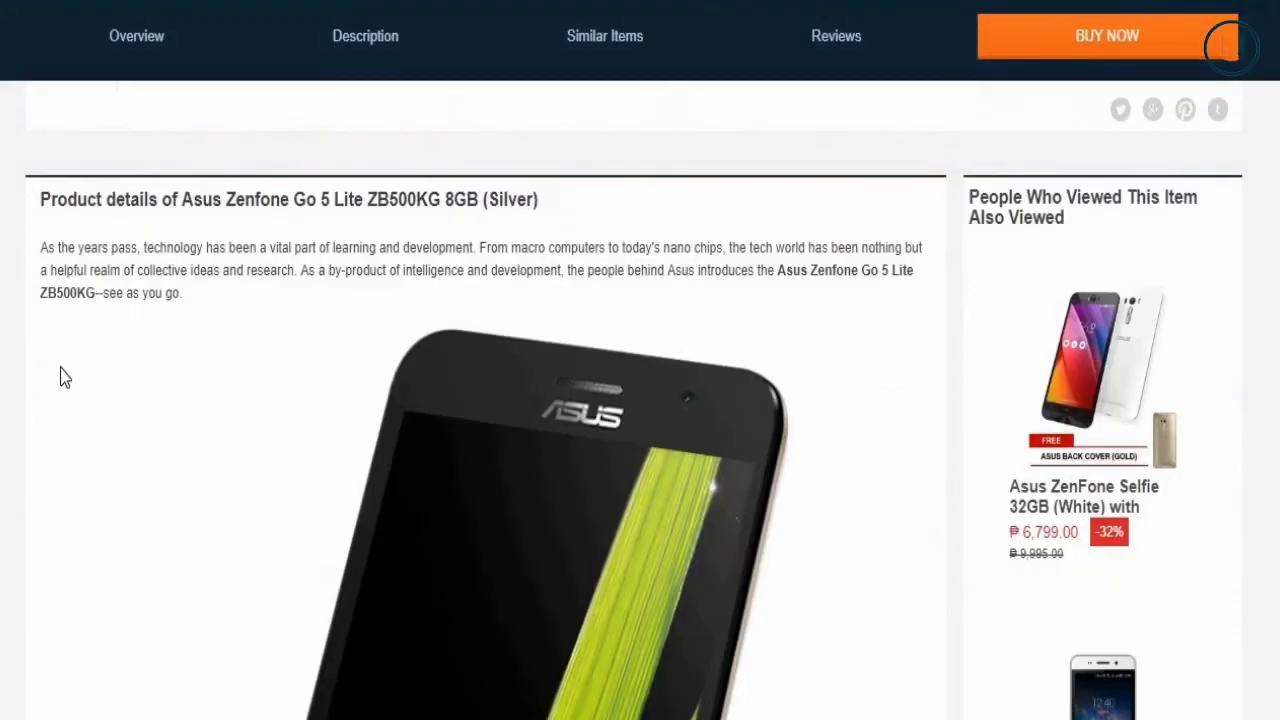
pyautogui.scroll(-8, 63, 374)
pyautogui.scroll(-12, 66, 370)
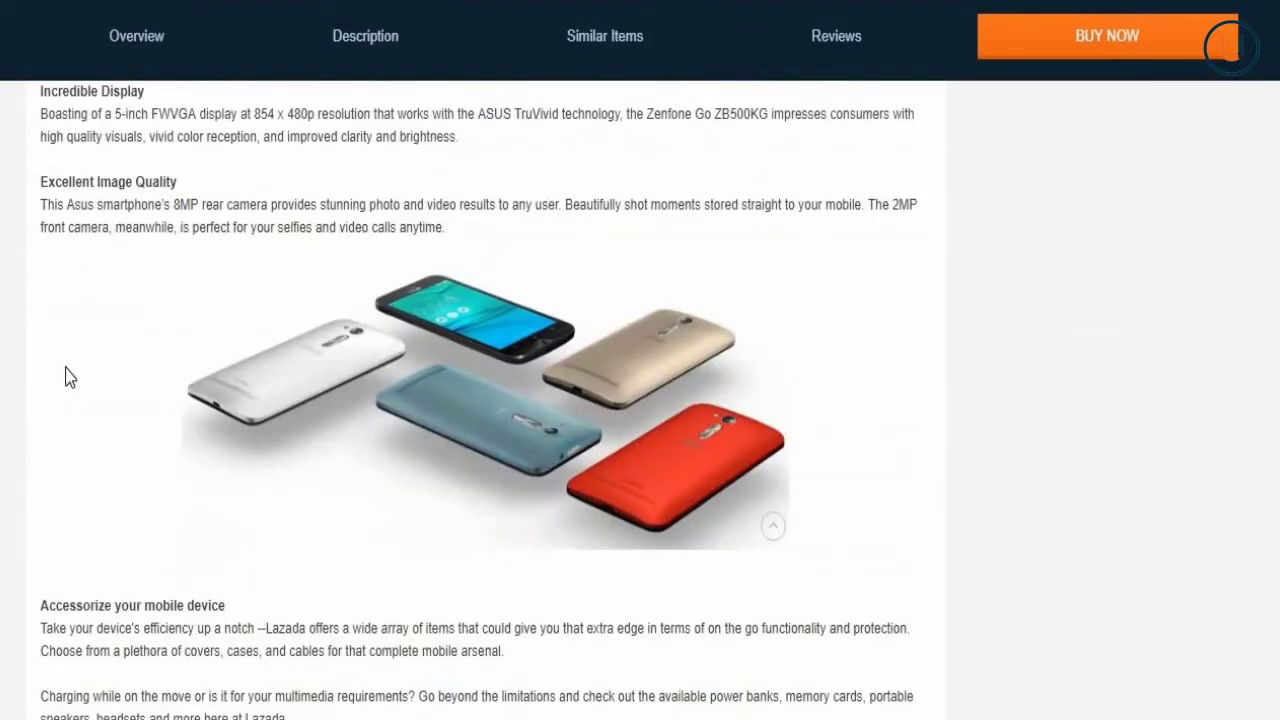
pyautogui.scroll(5, 68, 377)
pyautogui.scroll(6, 68, 377)
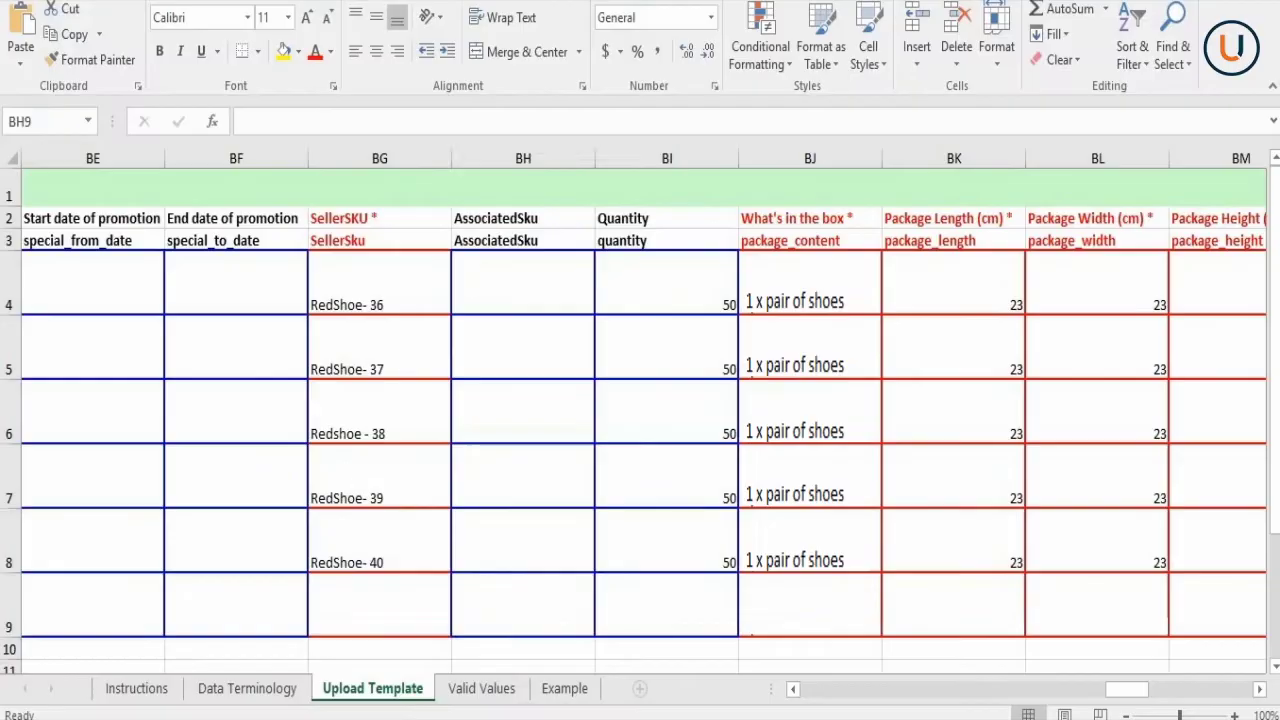
# Check the seller SKUs in BG4–BG9 and copy the first one, RedShoe- 36.
pyautogui.click(406, 304)
pyautogui.click(404, 358)
pyautogui.click(408, 417)
pyautogui.click(406, 469)
pyautogui.click(408, 529)
pyautogui.click(408, 598)
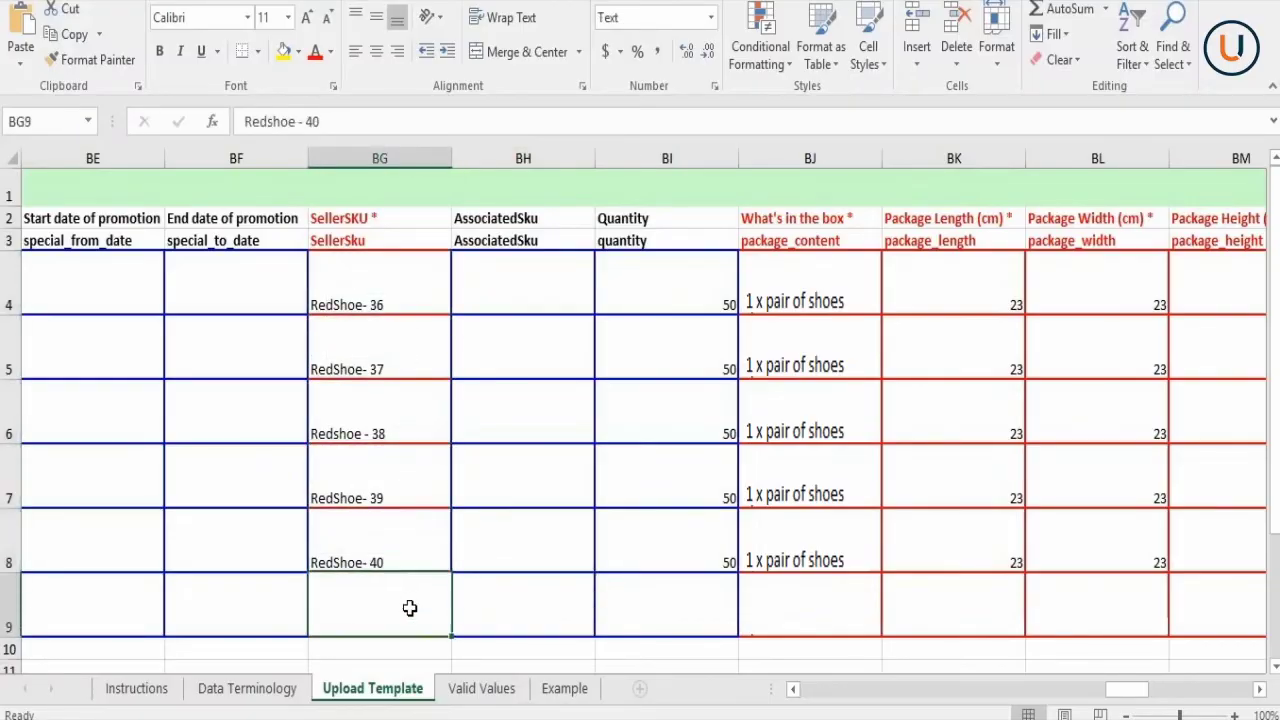
pyautogui.click(403, 300)
pyautogui.hotkey('ctrl', 'c')
# Paste RedShoe- 36 as the AssociatedSku into cells BH4 through BH9.
pyautogui.click(545, 300)
pyautogui.hotkey('ctrl', 'v')
pyautogui.press('ctrl')
pyautogui.press('ctrl')
pyautogui.click(542, 352)
pyautogui.hotkey('ctrl', 'v')
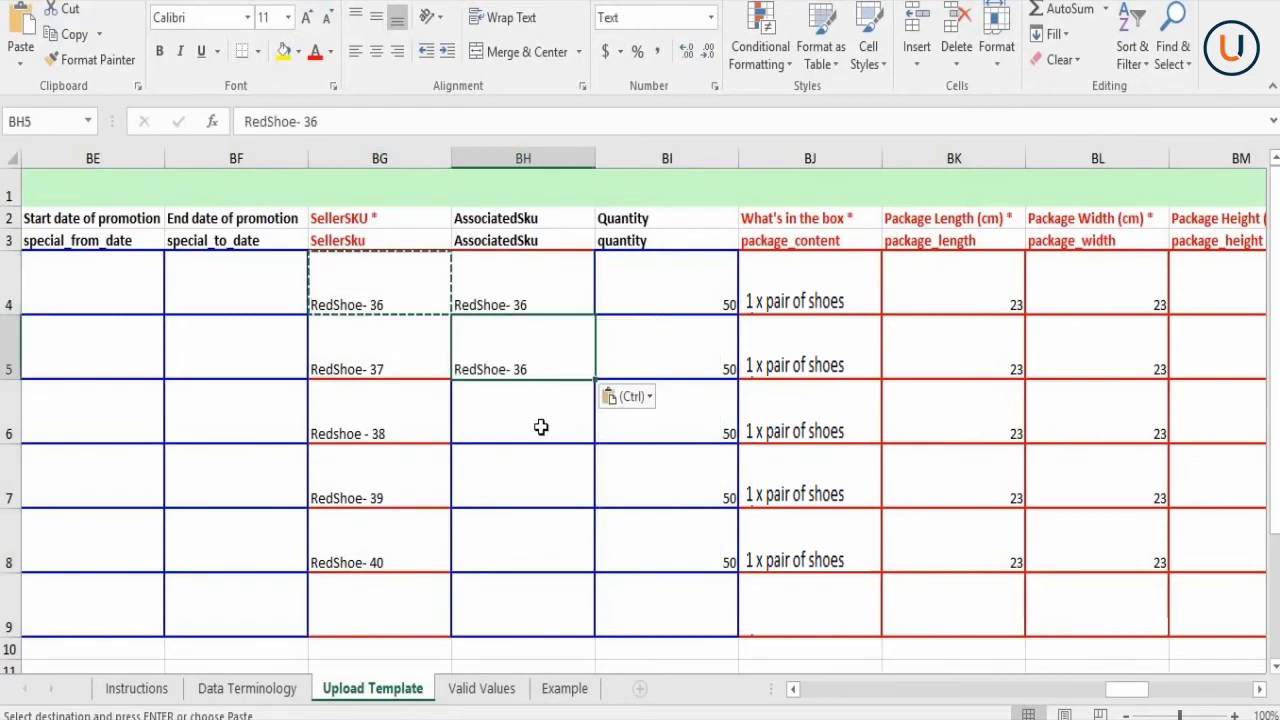
pyautogui.click(540, 427)
pyautogui.hotkey('ctrl', 'v')
pyautogui.click(535, 485)
pyautogui.hotkey('ctrl', 'v')
pyautogui.click(535, 548)
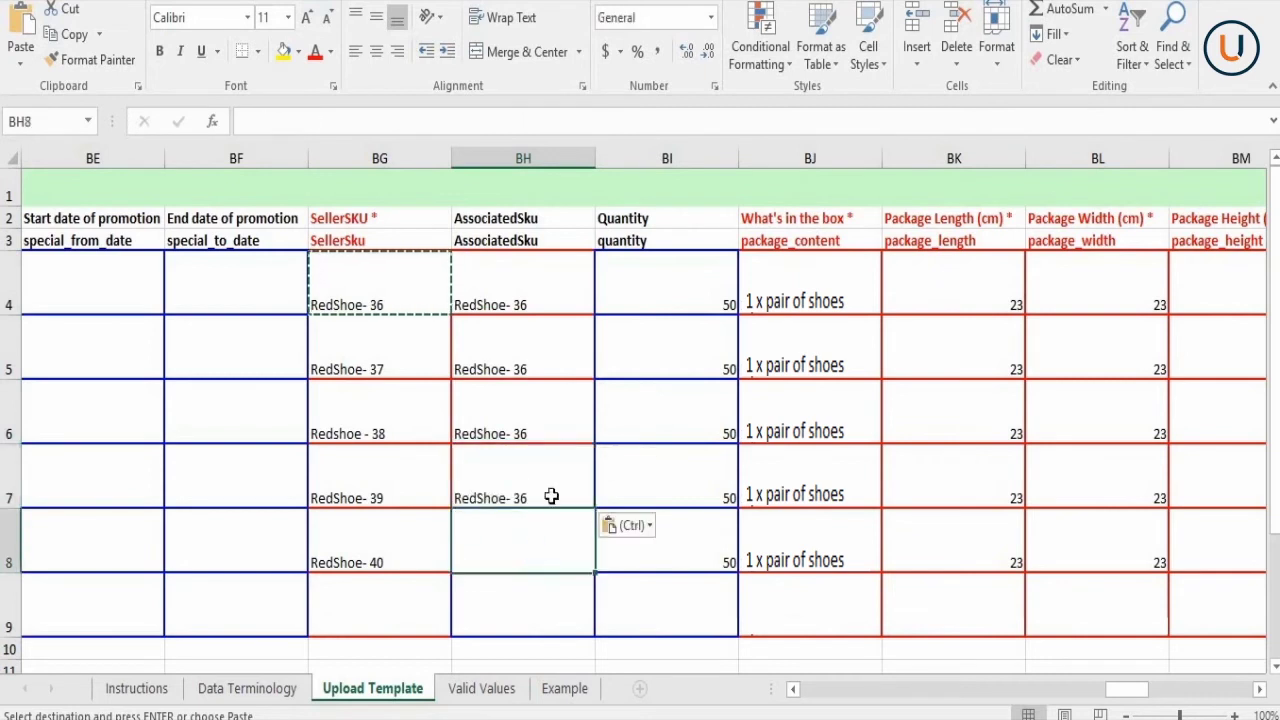
pyautogui.hotkey('ctrl', 'v')
pyautogui.click(543, 614)
pyautogui.hotkey('ctrl', 'v')
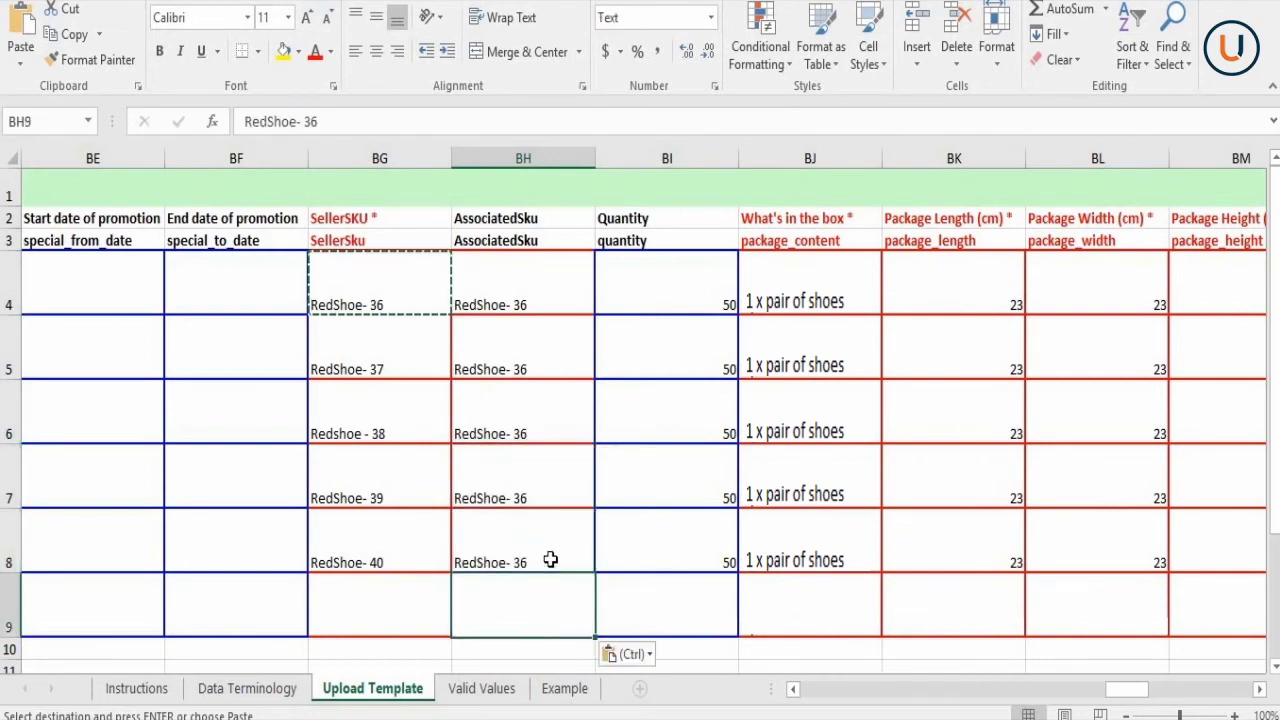
# Review the SellerSKU/AssociatedSku columns and the What's in the box, package length and width values.
pyautogui.click(422, 470)
pyautogui.click(349, 176)
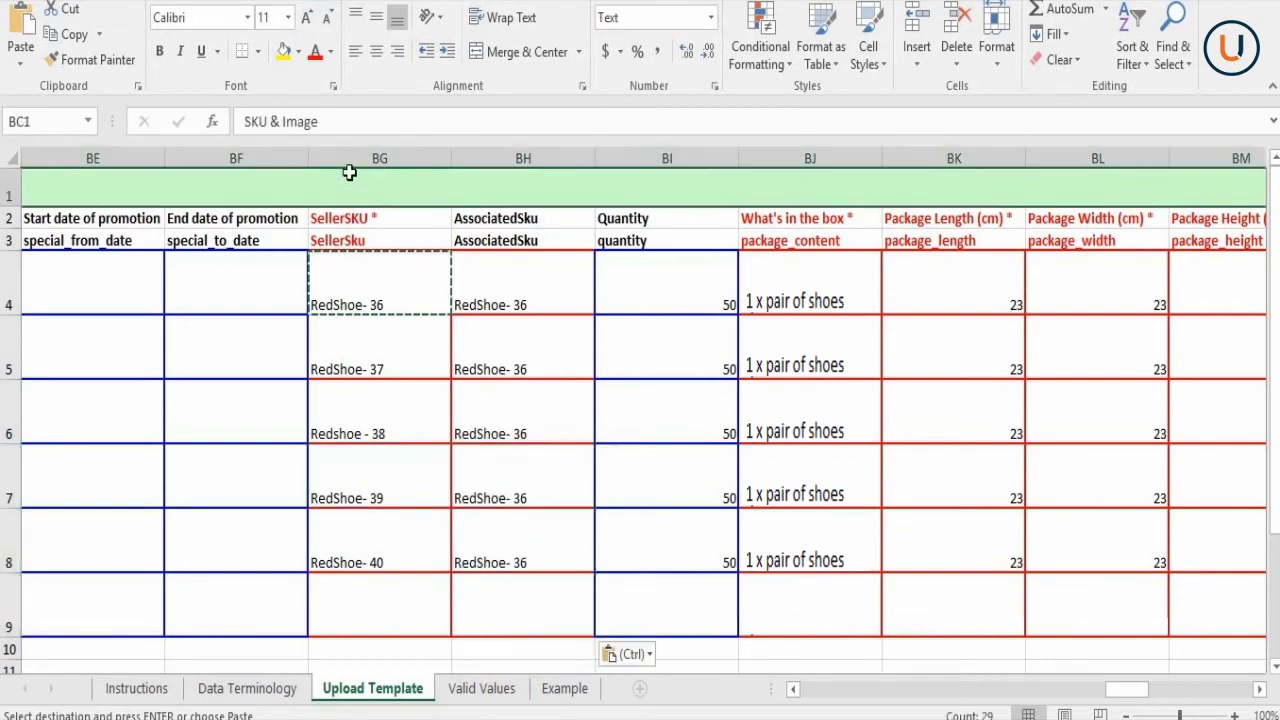
pyautogui.moveTo(351, 160); pyautogui.dragTo(477, 172)
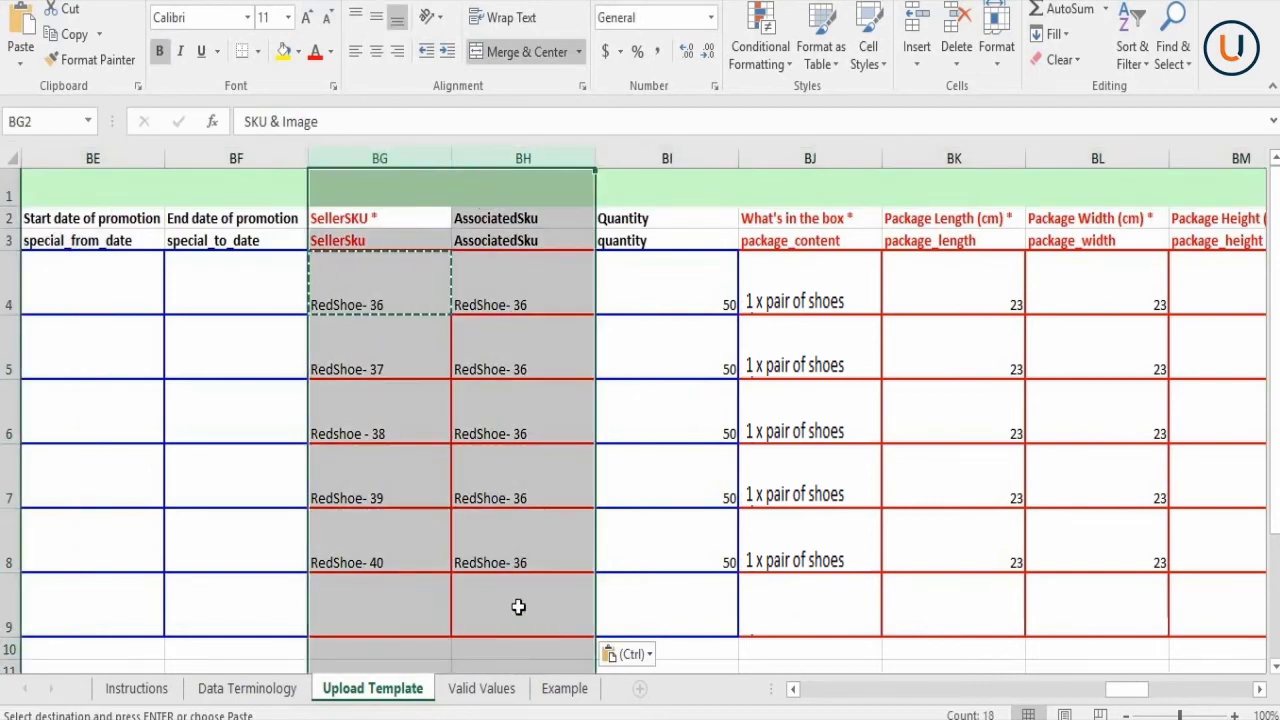
pyautogui.click(653, 353)
pyautogui.moveTo(800, 285); pyautogui.dragTo(790, 615)
pyautogui.moveTo(930, 285); pyautogui.dragTo(994, 520)
pyautogui.moveTo(1050, 285); pyautogui.dragTo(1112, 605)
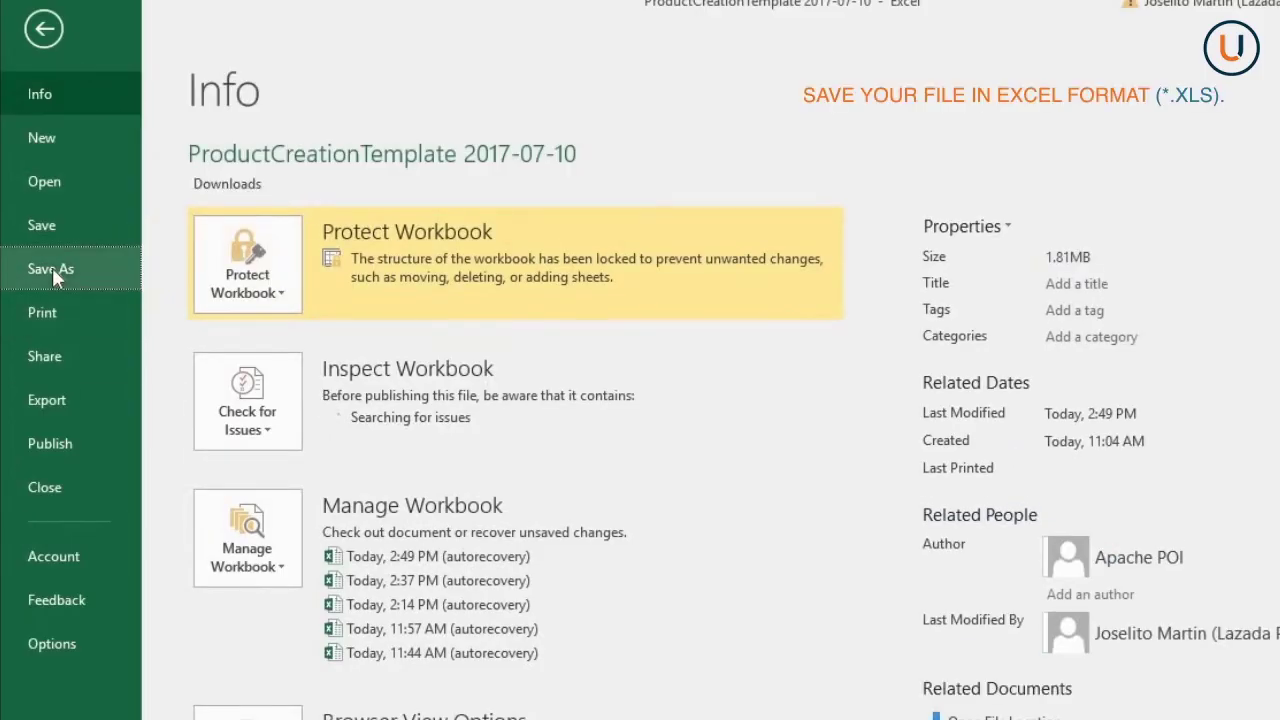
# Start Save As with the Desktop folder and the Excel Workbook file type.
pyautogui.click(52, 267)
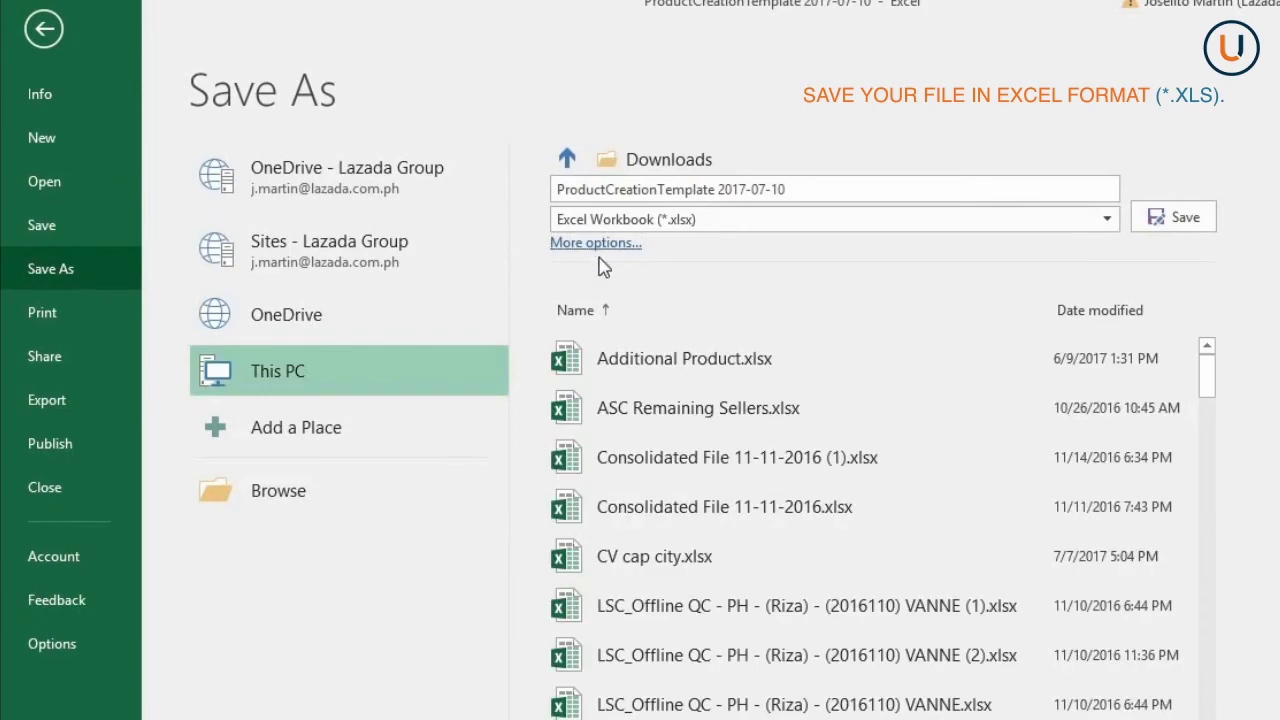
pyautogui.click(596, 243)
pyautogui.click(100, 140)
pyautogui.click(390, 405)
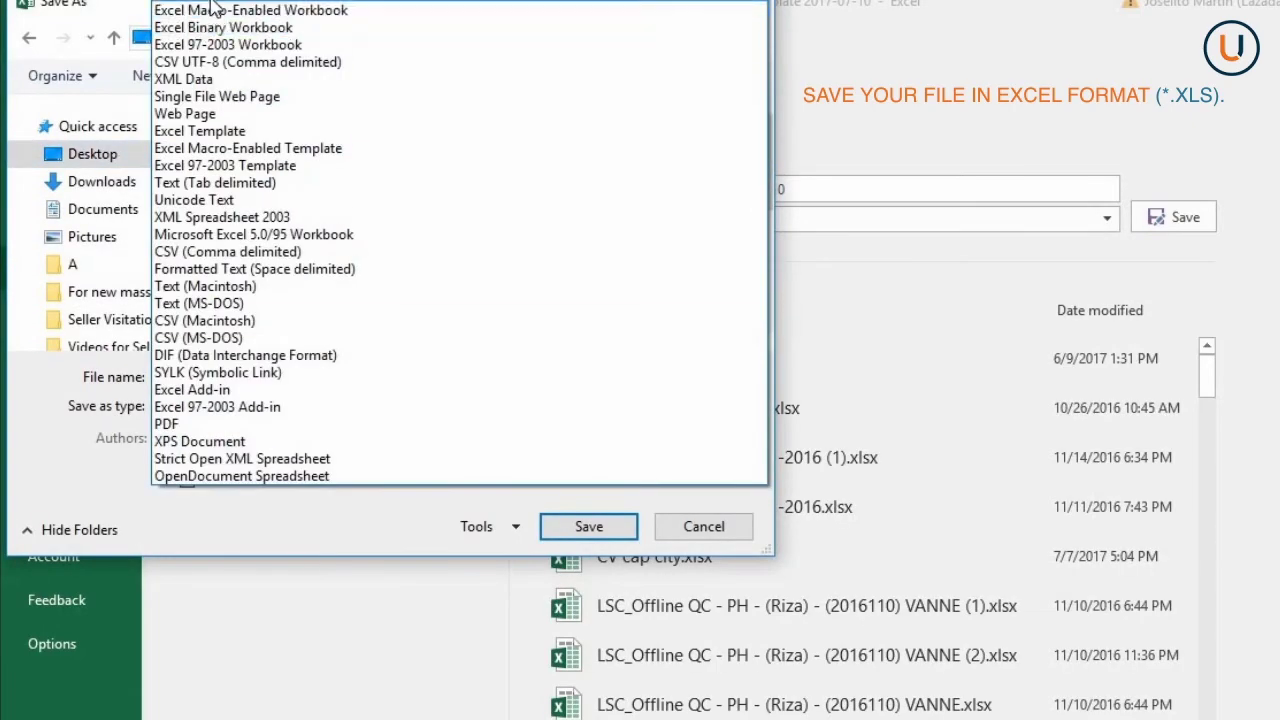
pyautogui.click(297, 12)
# Save the workbook as 'New product template' and go to Seller Center's Batch Upload.
pyautogui.write('New product template')
pyautogui.click(588, 527)
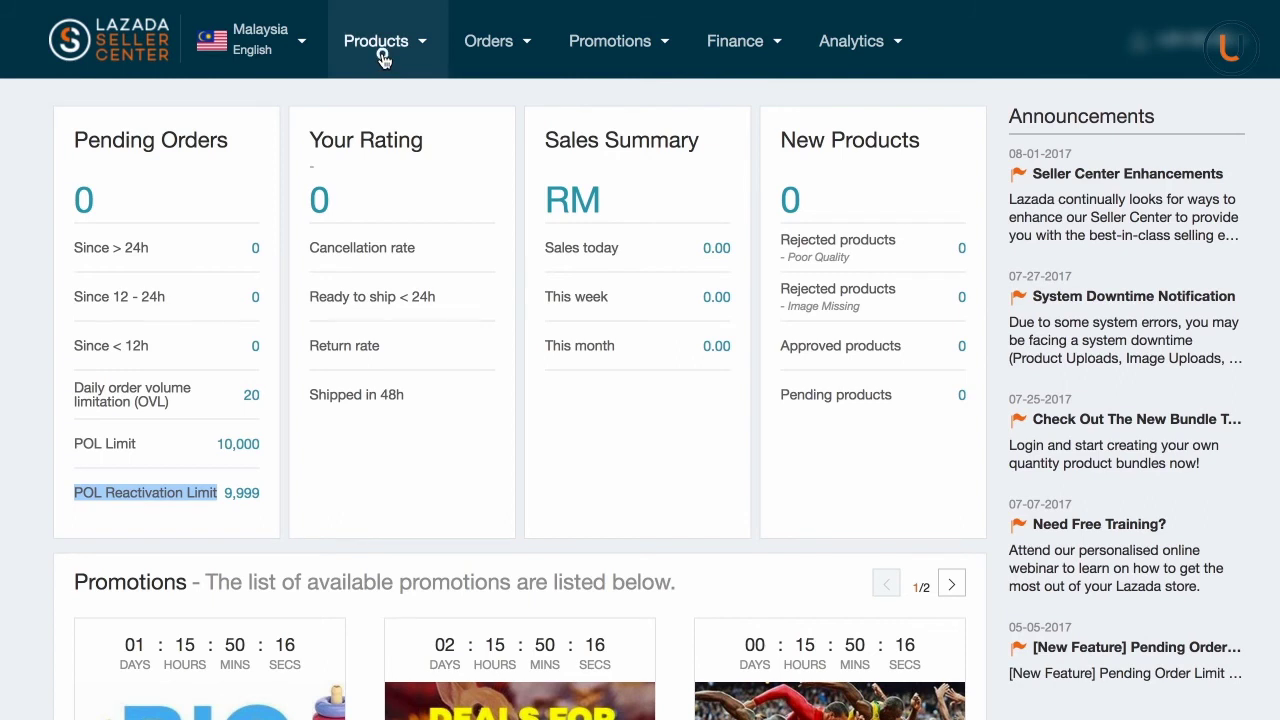
pyautogui.click(383, 58)
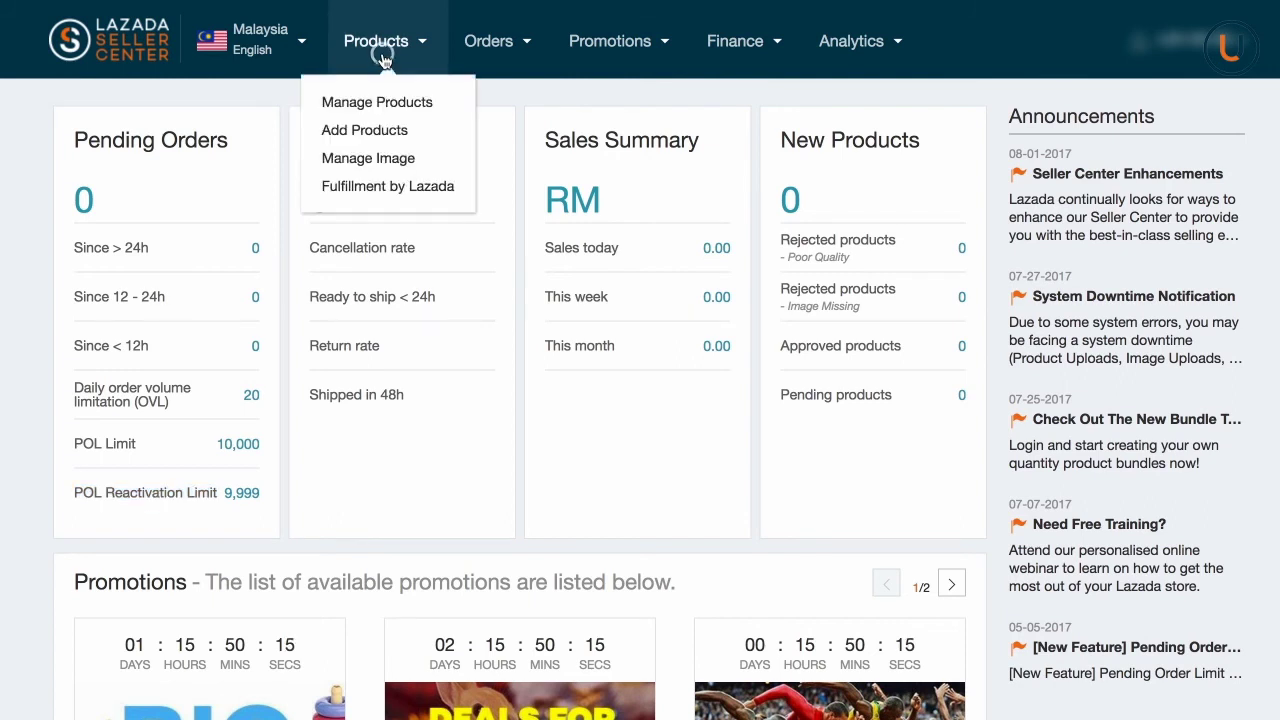
pyautogui.click(380, 130)
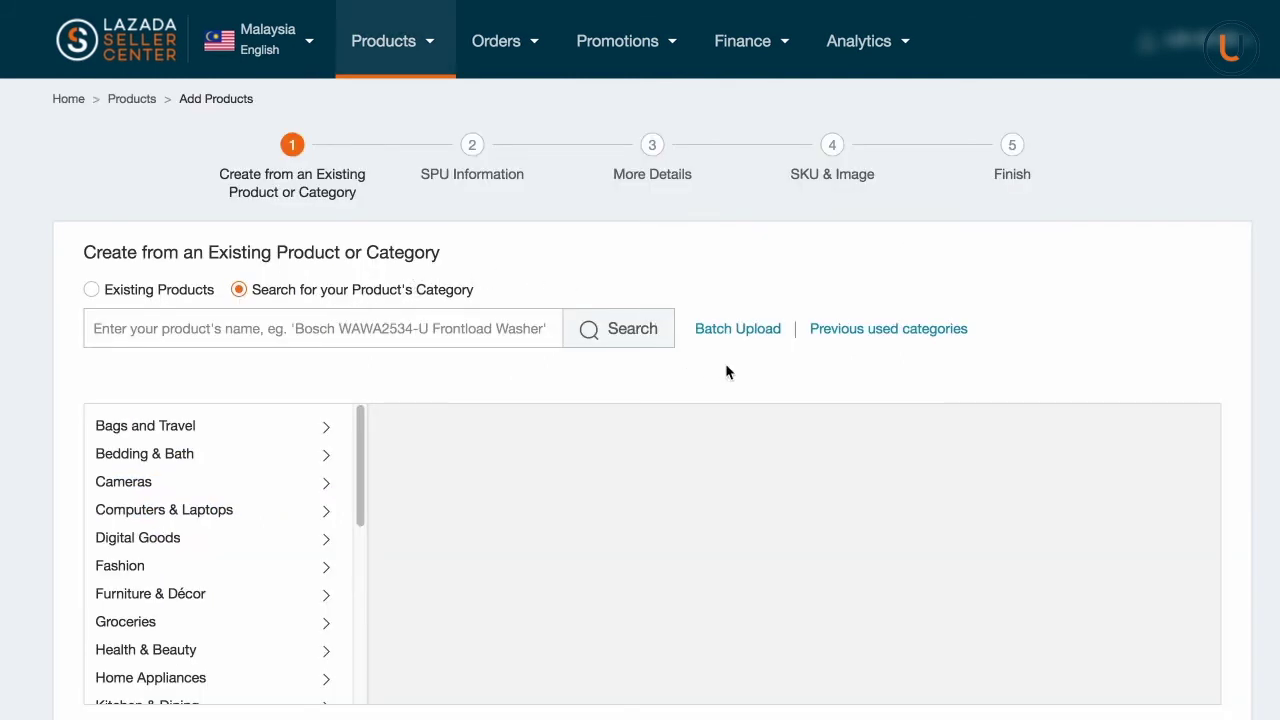
pyautogui.click(740, 329)
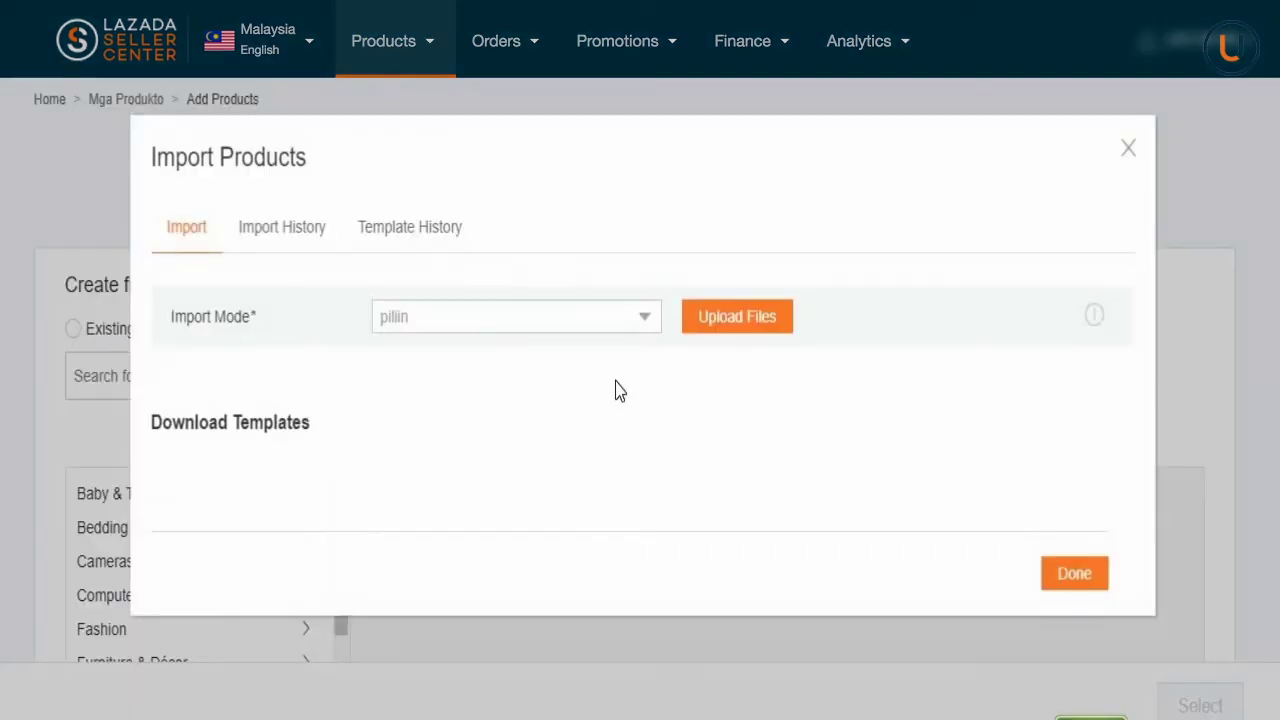
# Set the import mode to Create New Products and choose the New product template file.
pyautogui.click(646, 320)
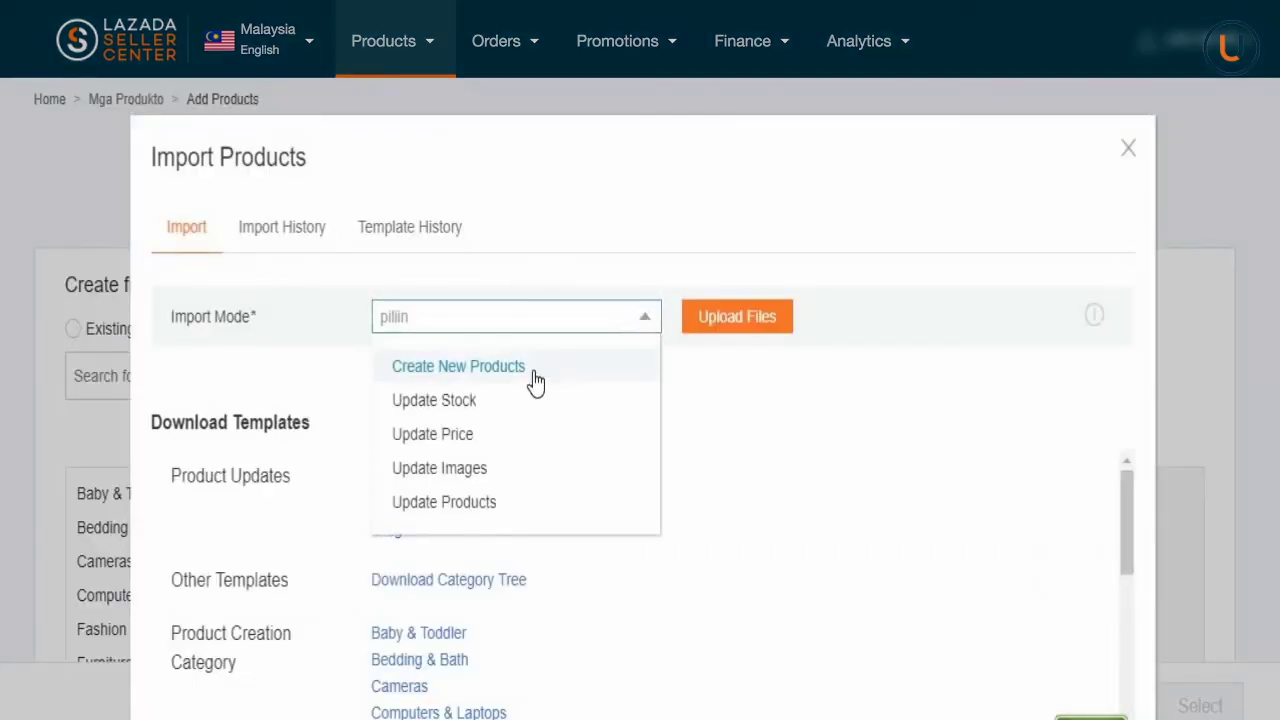
pyautogui.click(532, 378)
pyautogui.click(729, 328)
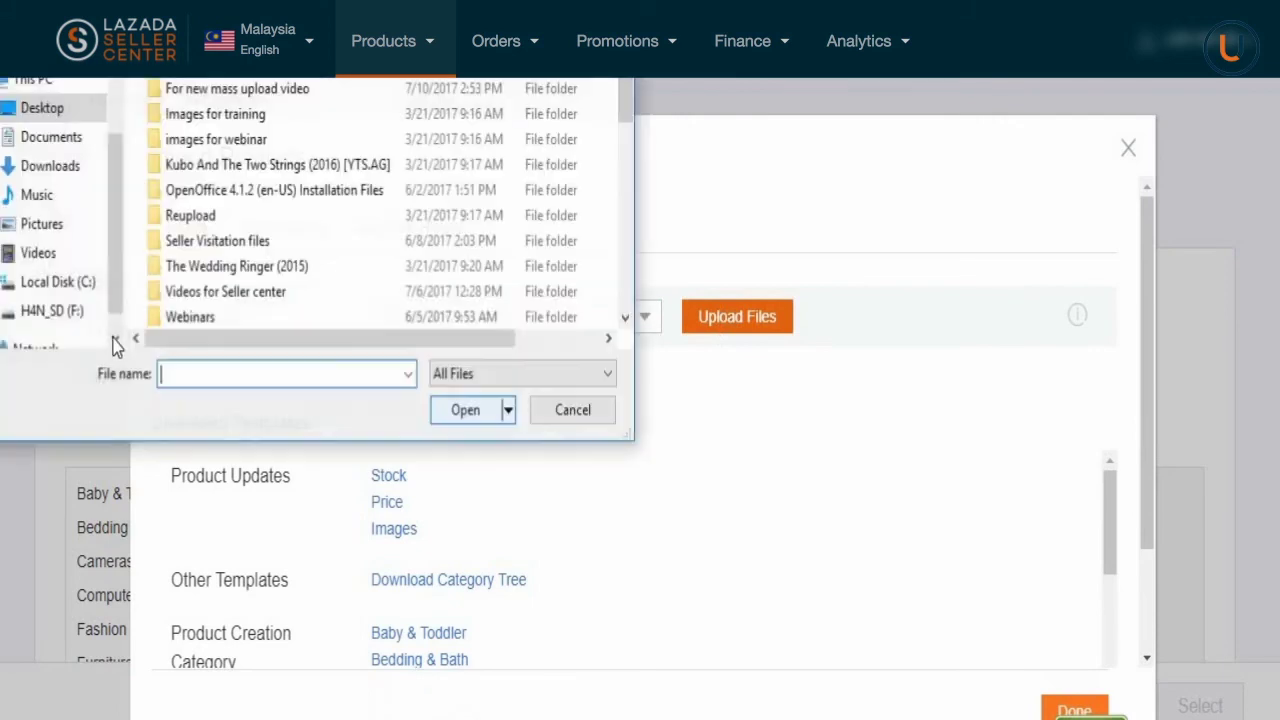
pyautogui.moveTo(627, 97); pyautogui.dragTo(630, 250)
pyautogui.click(205, 178)
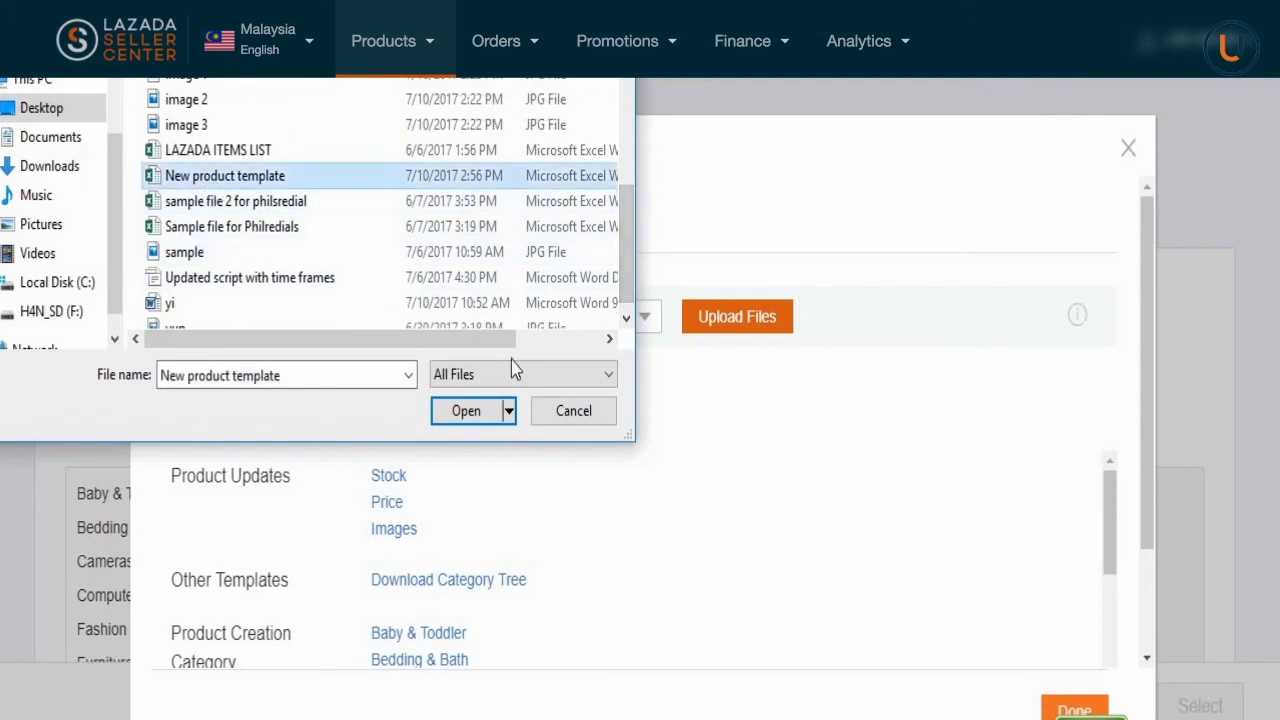
pyautogui.click(467, 414)
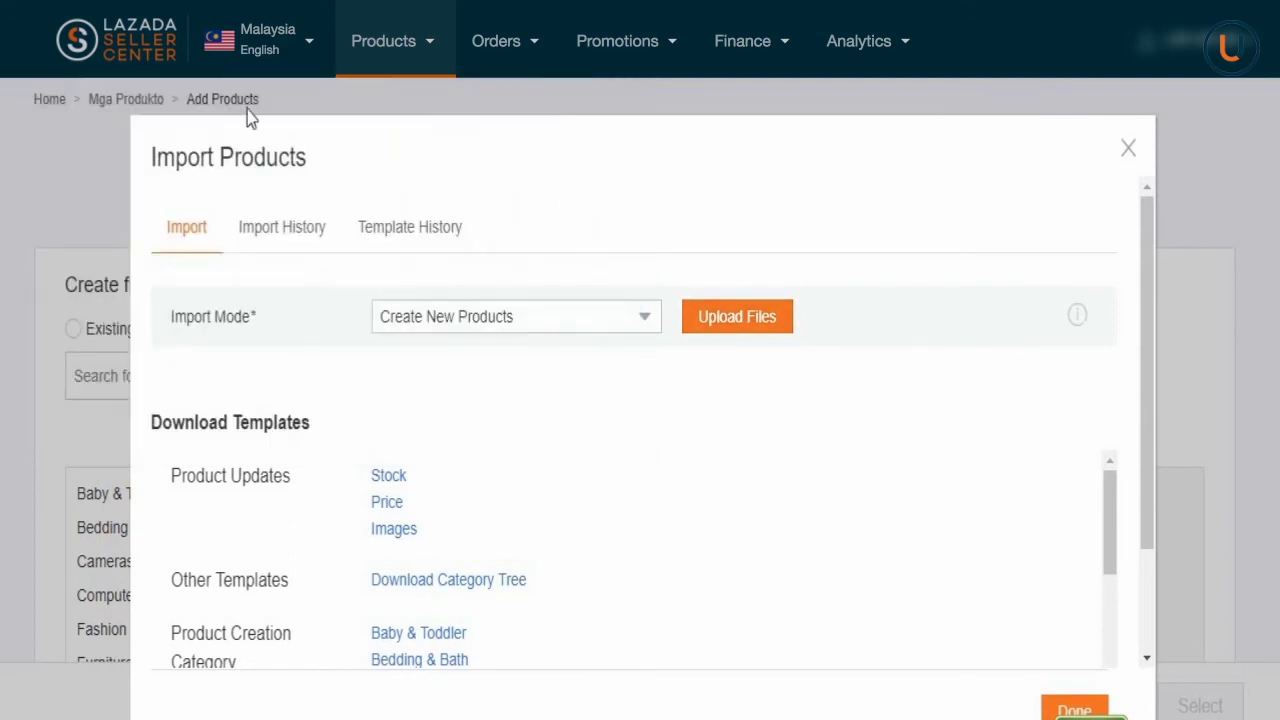
# Upload New product template.xlsx so it appears in Import History at 0% progress.
pyautogui.click(737, 320)
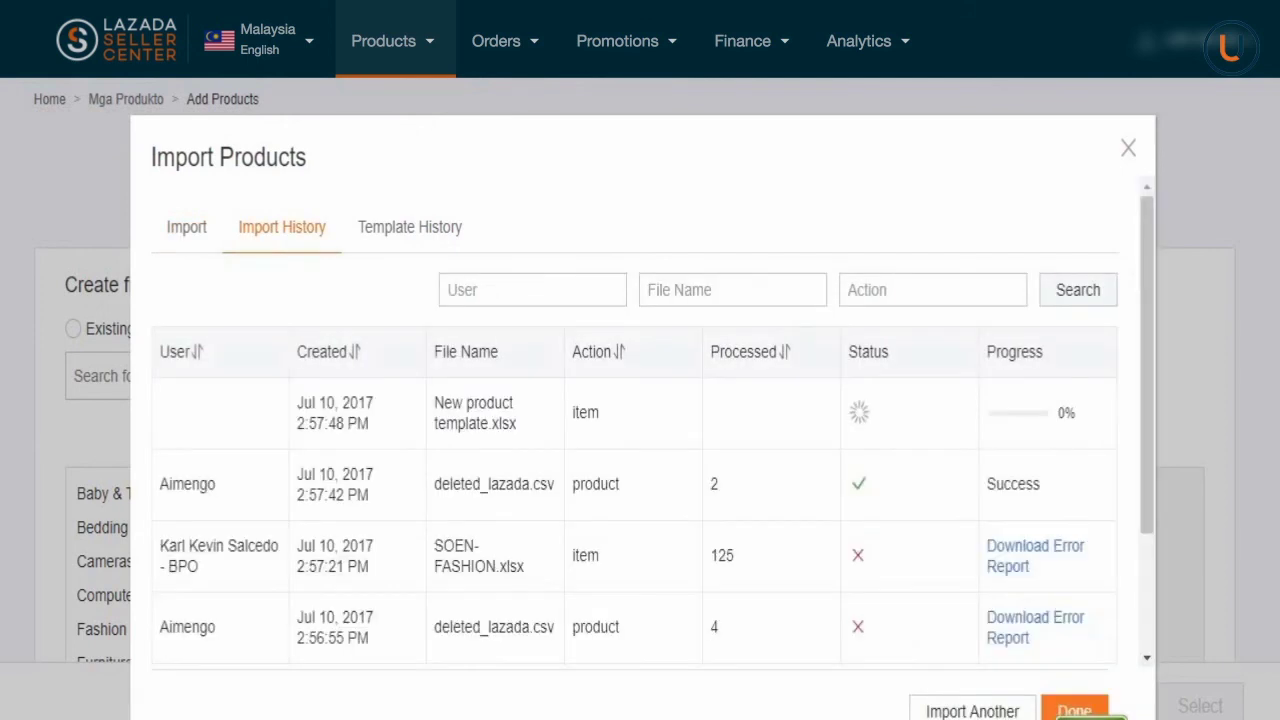